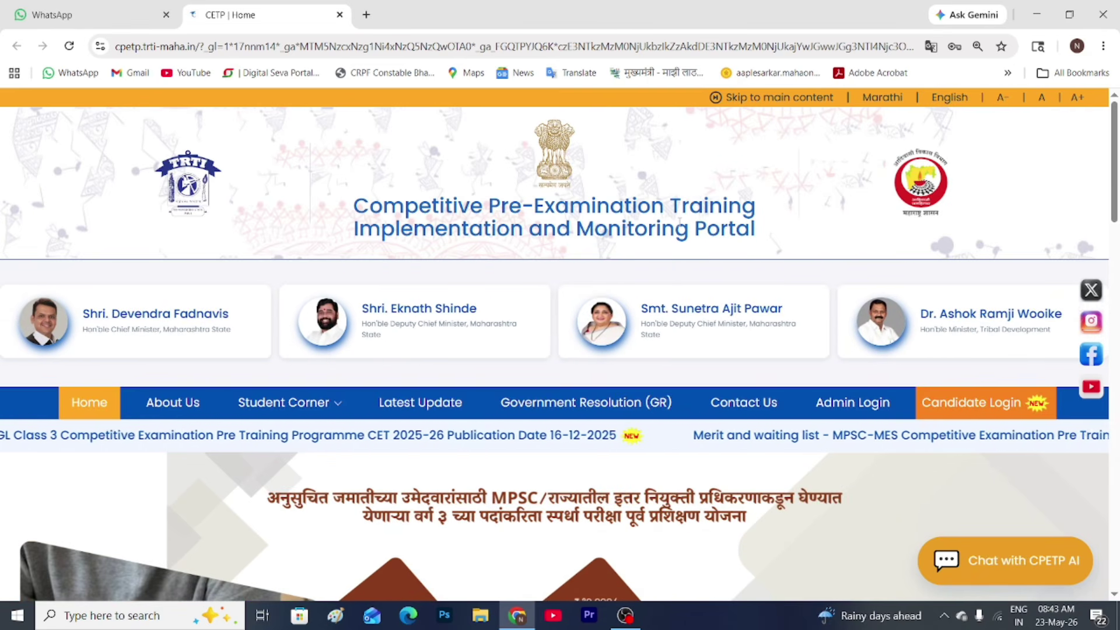
Step: Open the Candidate Login page, which shows the email, password and captcha fields
{"action": "scroll", "coordinate": [655, 381], "scroll_direction": "down", "scroll_amount": 3}
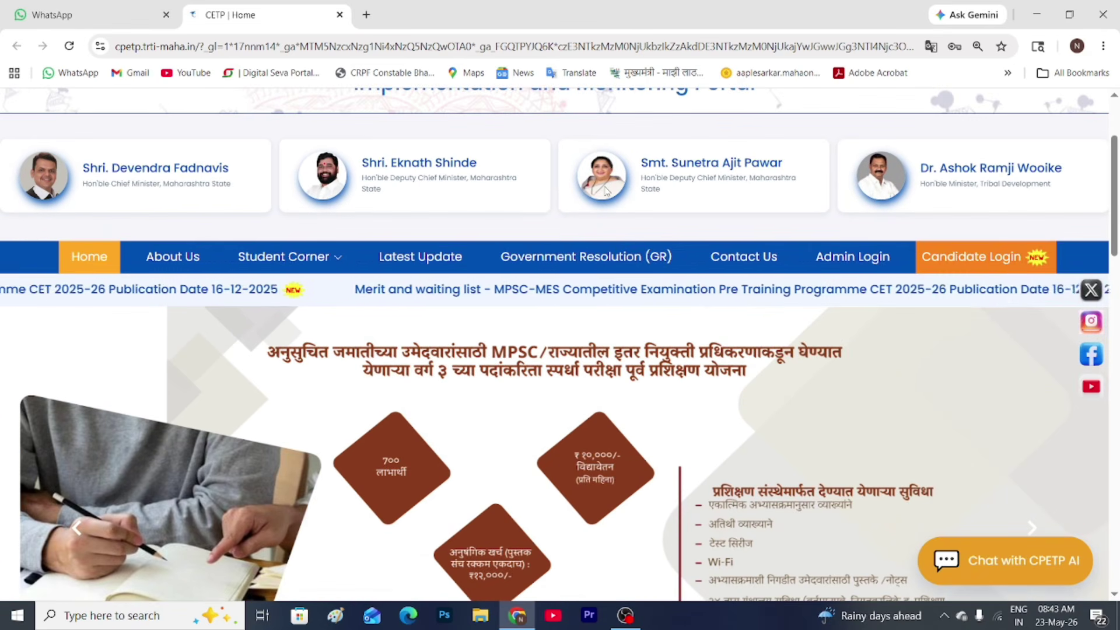
{"action": "left_click", "coordinate": [942, 255]}
{"action": "scroll", "coordinate": [942, 255], "scroll_direction": "down", "scroll_amount": 3}
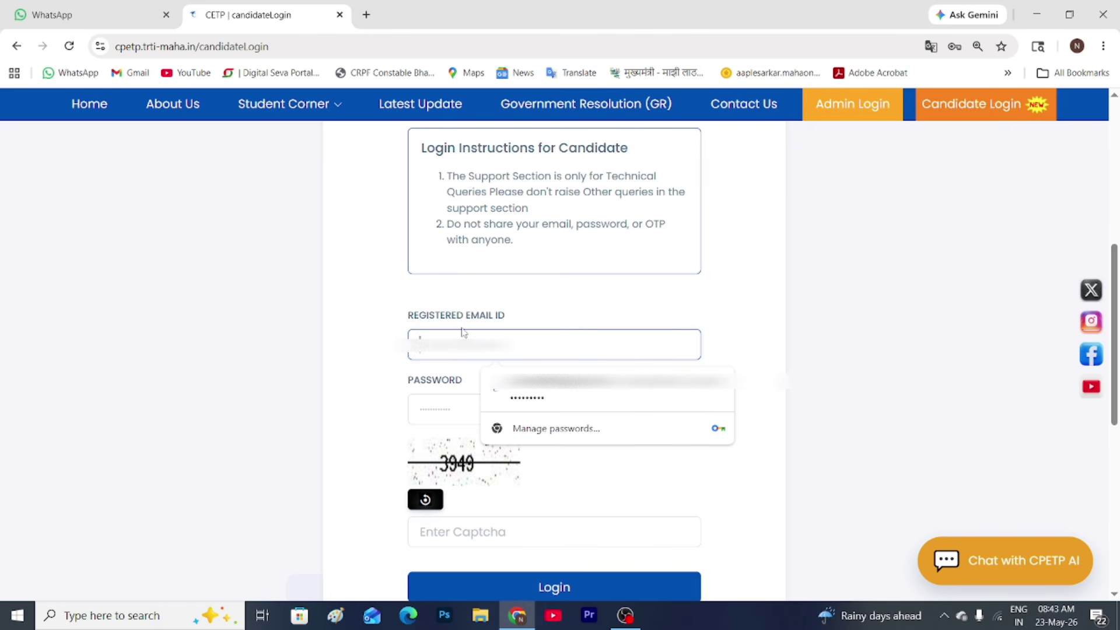
Step: Log in as the candidate using the saved credentials and the captcha code
{"action": "left_click", "coordinate": [525, 389]}
{"action": "left_click", "coordinate": [485, 532]}
{"action": "left_click", "coordinate": [489, 592]}
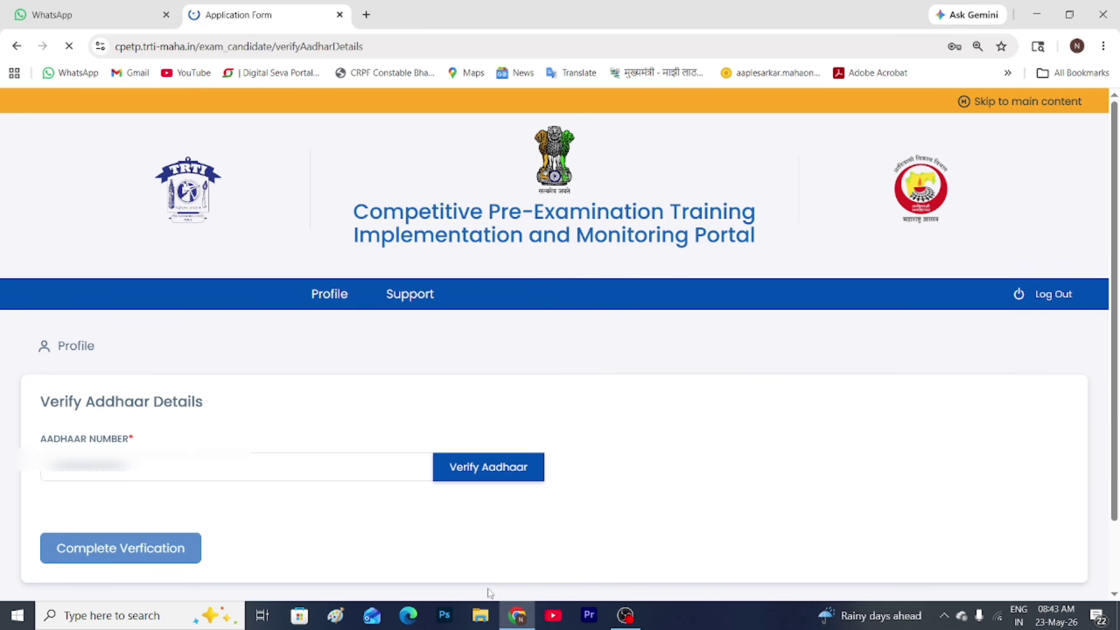
Step: Verify the candidate's Aadhaar number and dismiss the verified message
{"action": "scroll", "coordinate": [671, 542], "scroll_direction": "down", "scroll_amount": 2}
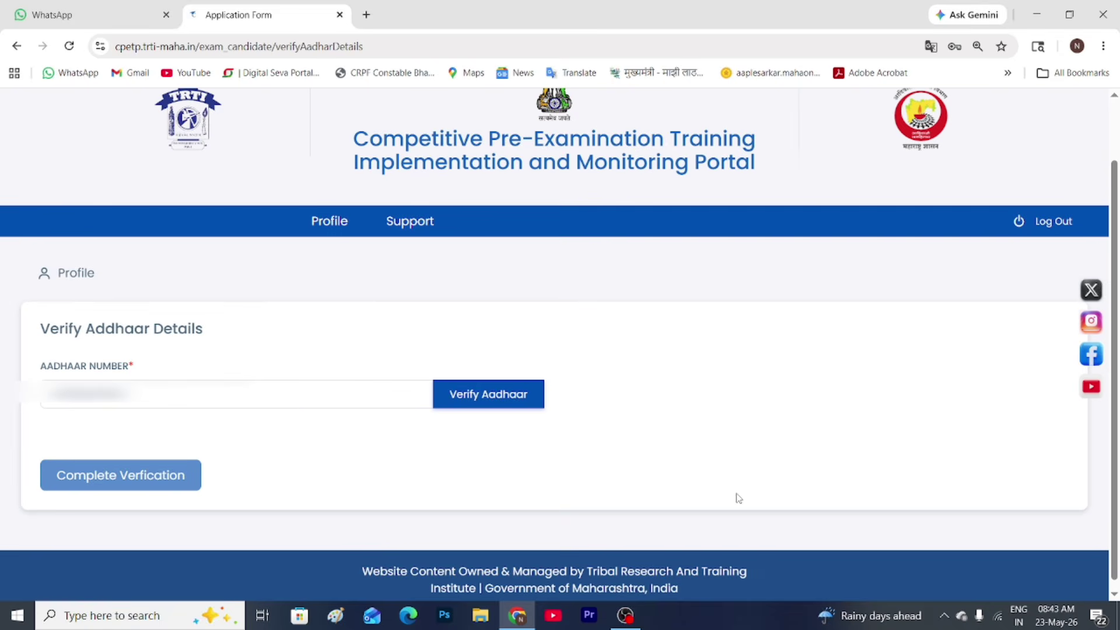
{"action": "left_click", "coordinate": [509, 399]}
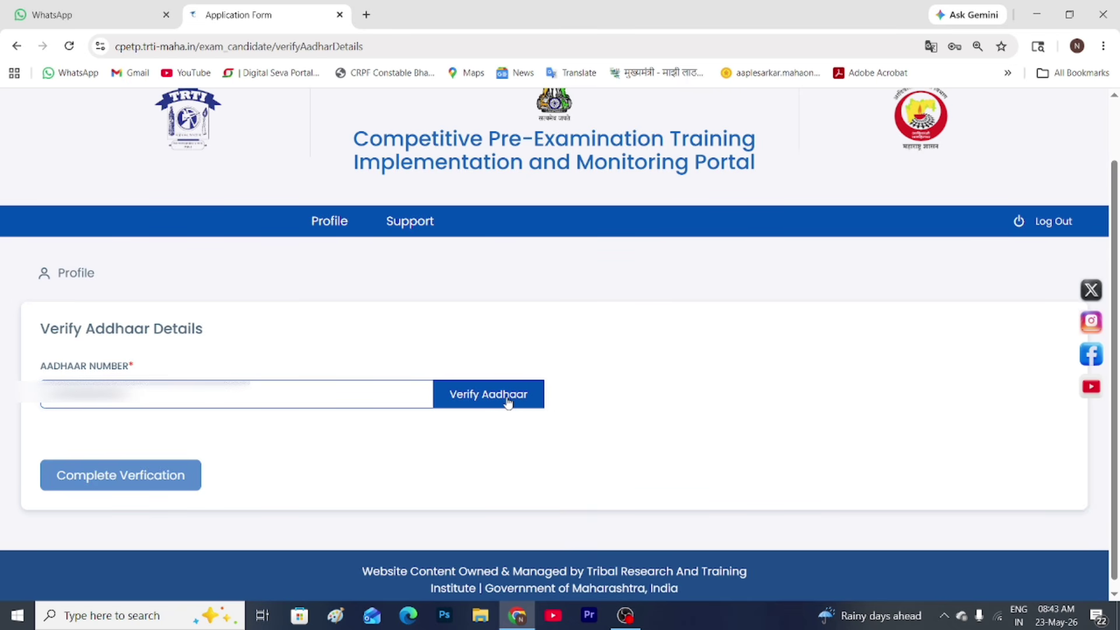
{"action": "left_click", "coordinate": [509, 401]}
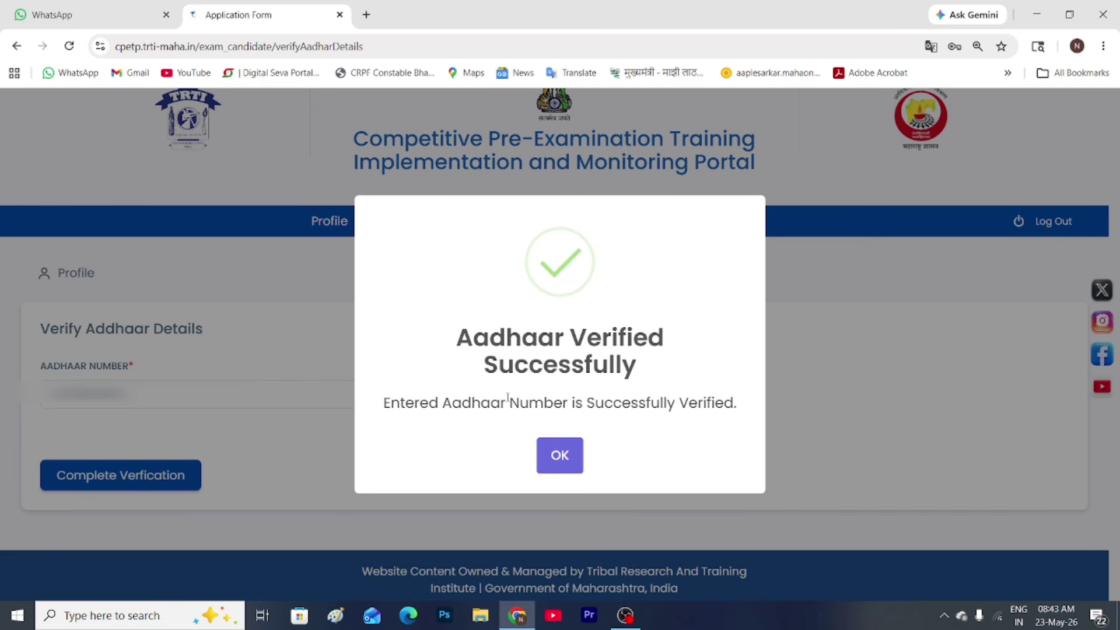
{"action": "left_click", "coordinate": [560, 455]}
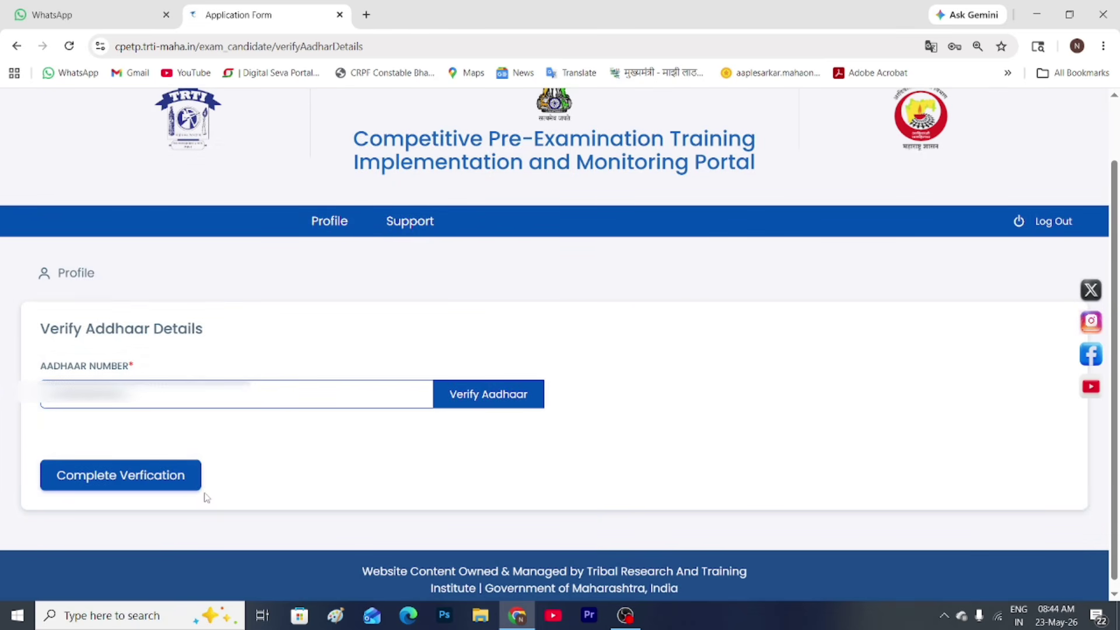
Step: Complete the verification, dismiss the Not Eligible notice, and log out
{"action": "left_click", "coordinate": [141, 488]}
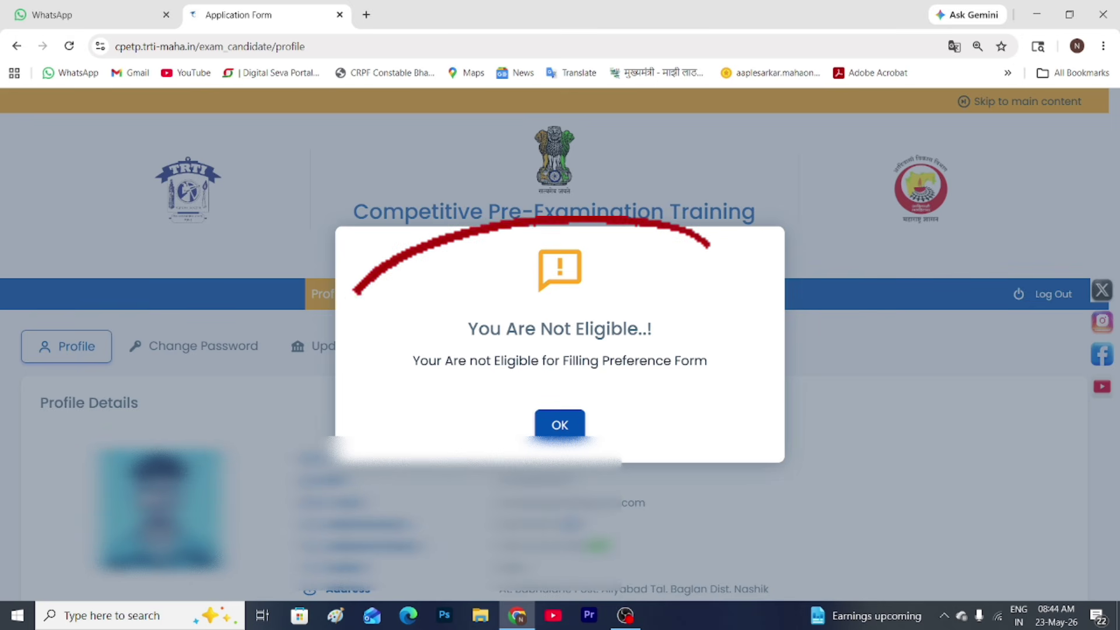
{"action": "key", "text": "Return"}
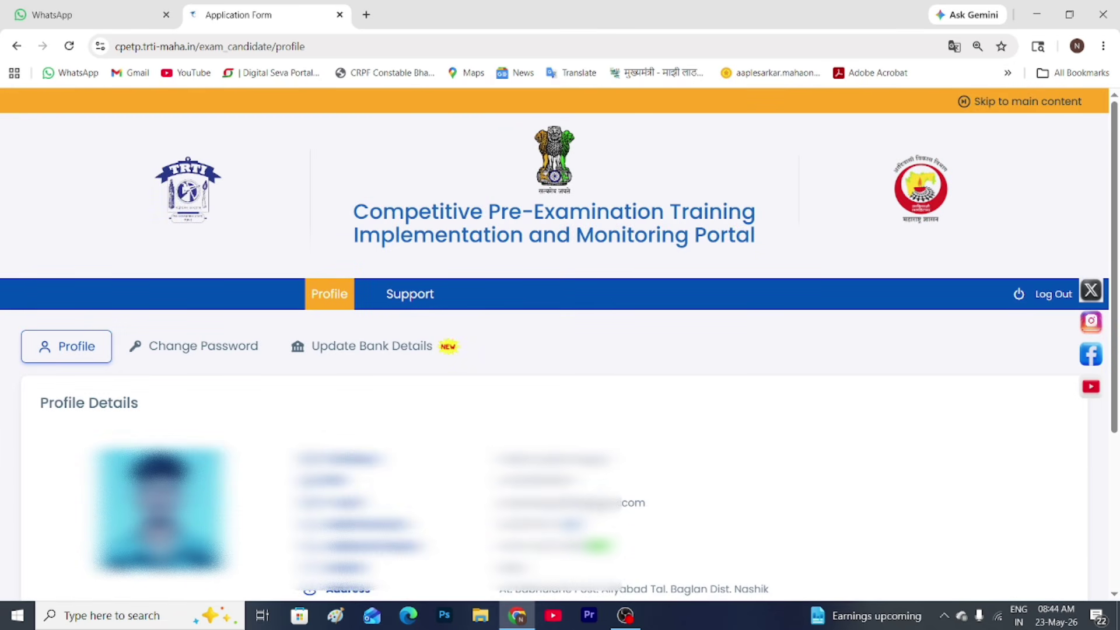
{"action": "left_click", "coordinate": [1044, 294]}
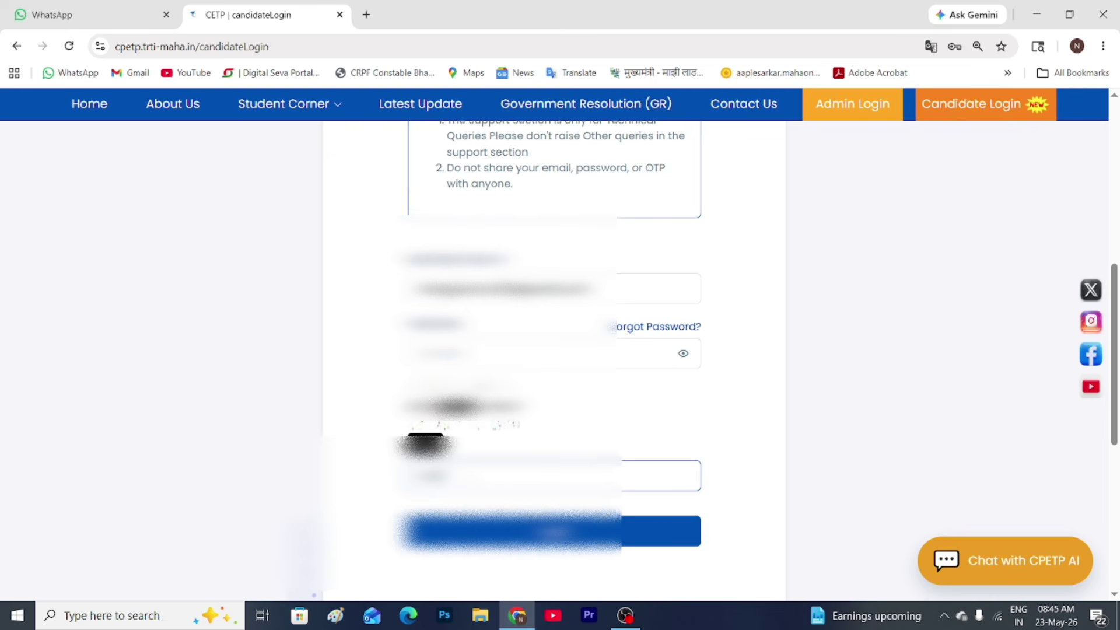
Step: Log back in with the captcha and open the Fill Preference Form scheme page
{"action": "type", "text": "6895"}
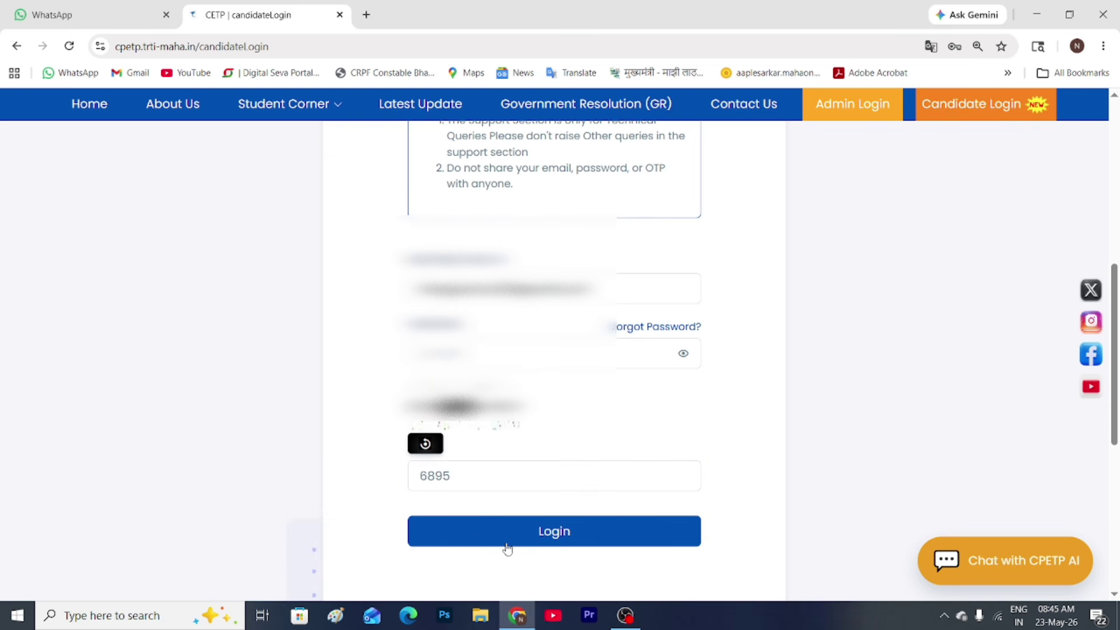
{"action": "left_click", "coordinate": [507, 544]}
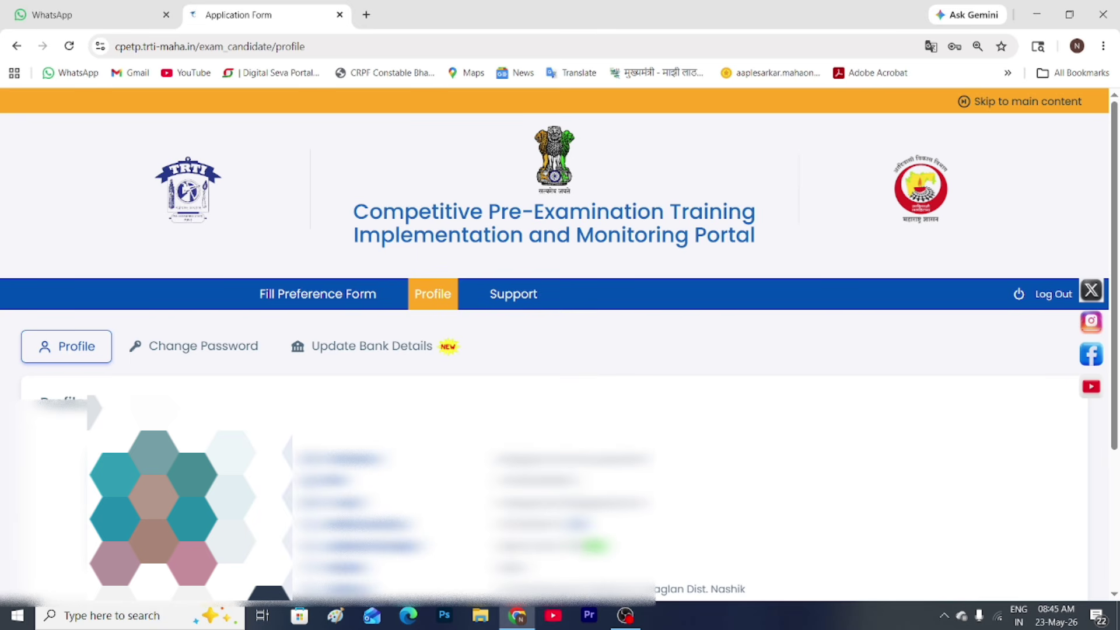
{"action": "scroll", "coordinate": [329, 156], "scroll_direction": "down", "scroll_amount": 2}
{"action": "left_click", "coordinate": [328, 154]}
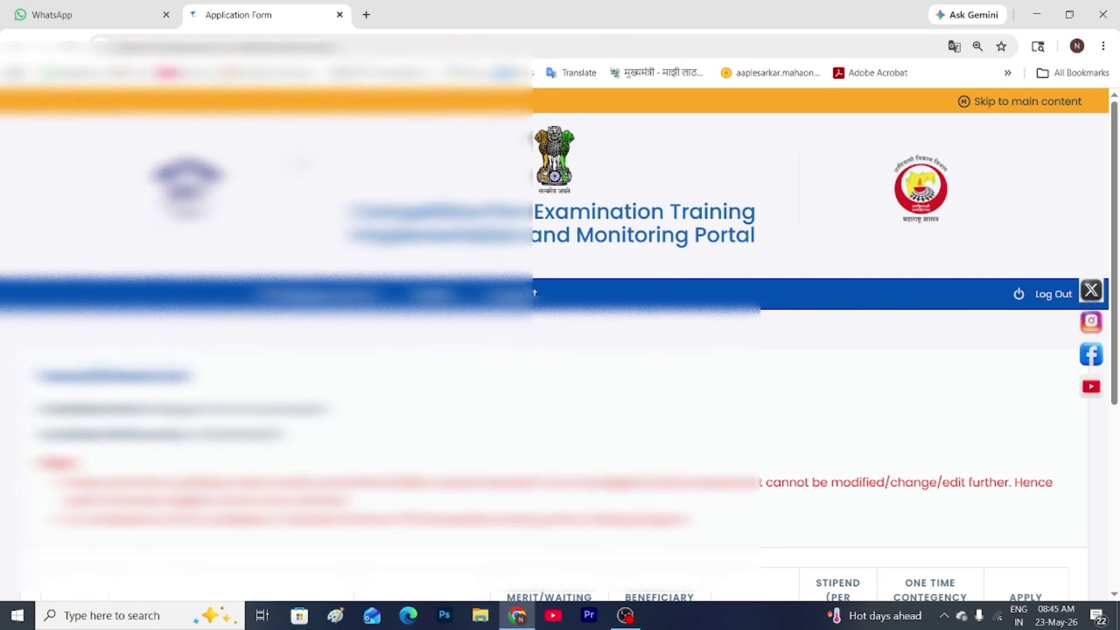
Step: Apply for row 2, Physical Training Cum Coaching for Police Examination, and confirm the selection
{"action": "scroll", "coordinate": [321, 215], "scroll_direction": "down", "scroll_amount": 5}
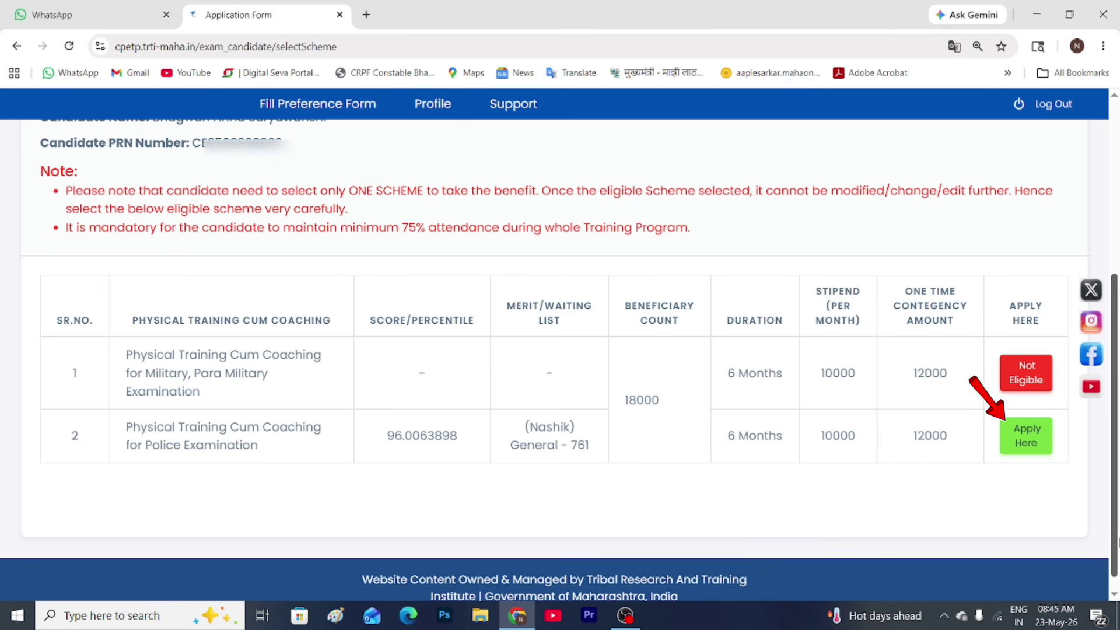
{"action": "left_click", "coordinate": [1031, 441]}
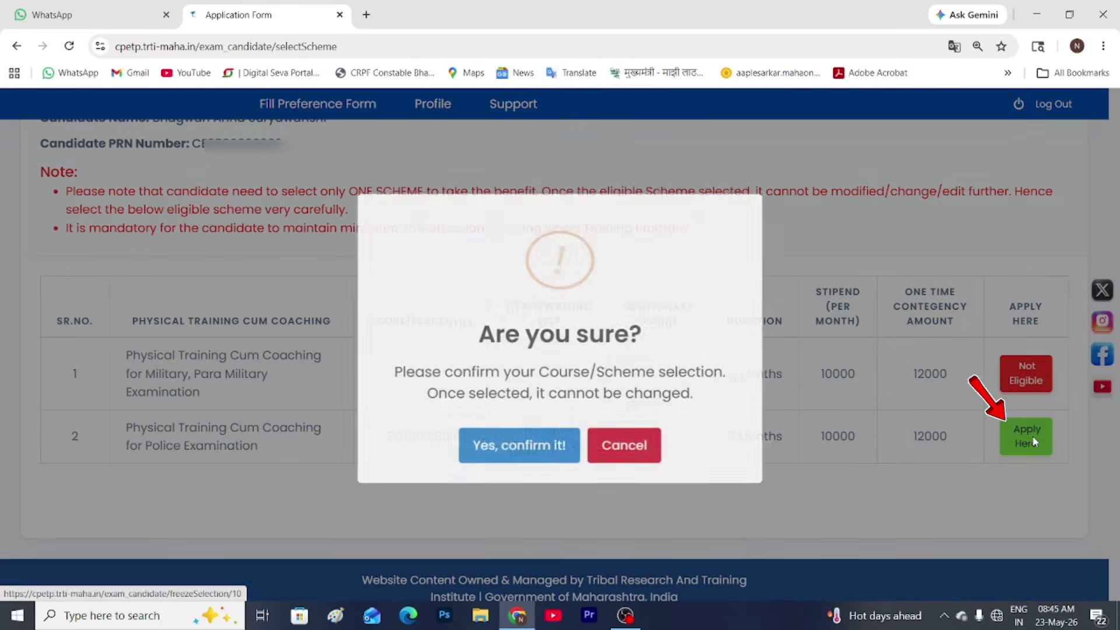
{"action": "left_click", "coordinate": [521, 457]}
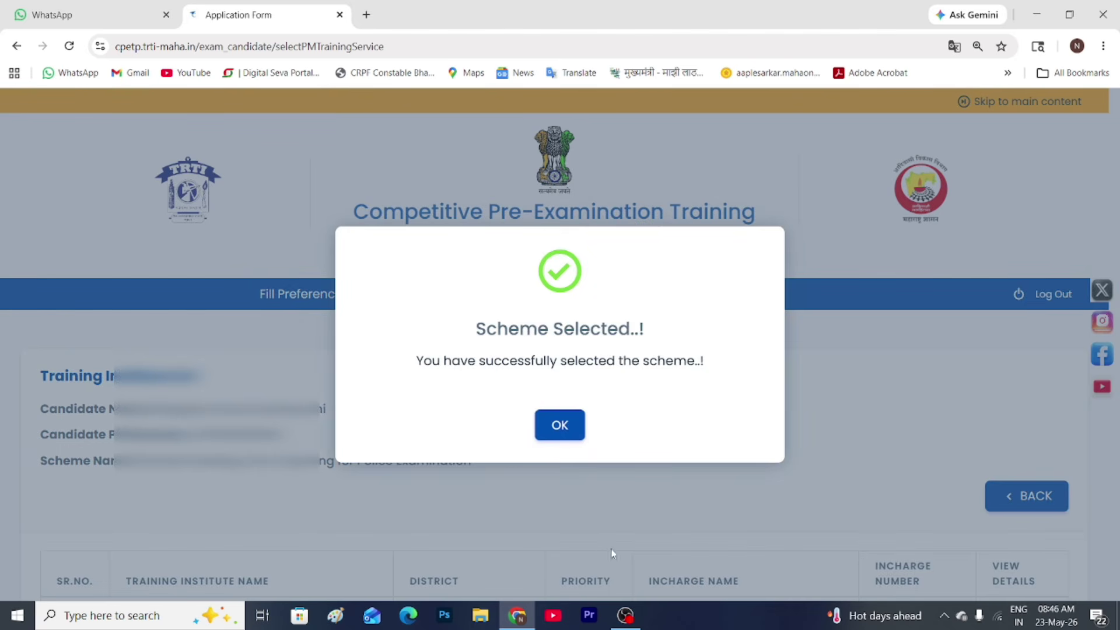
{"action": "left_click", "coordinate": [555, 428]}
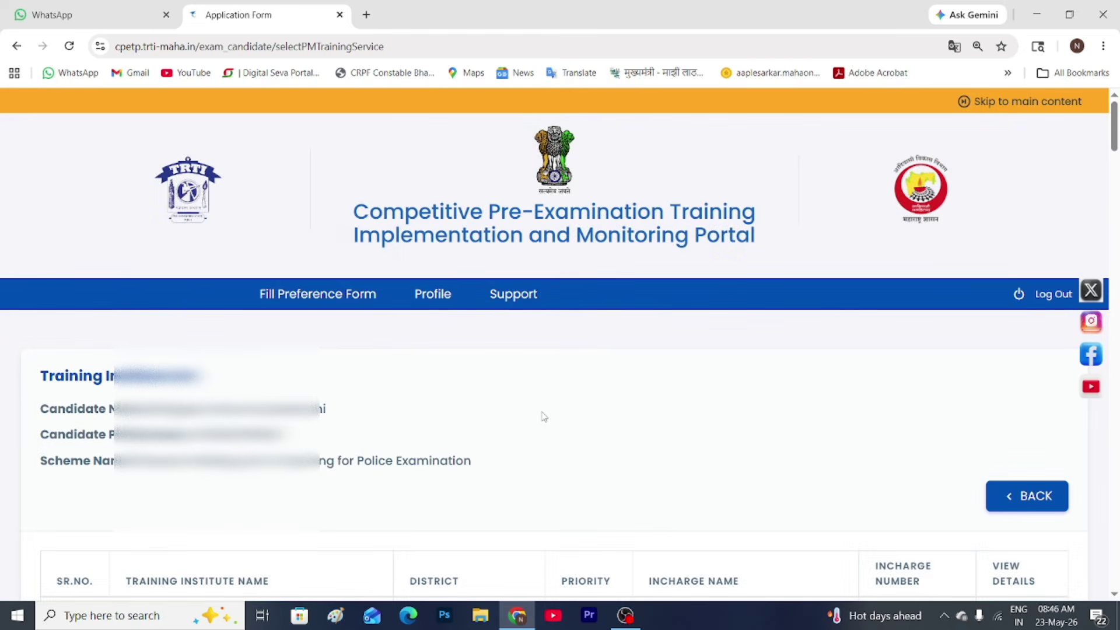
Step: Open View Details for row 8, Bharari Bahuudeshiya Sevabhavi Sanstha, Nashik, in a new tab
{"action": "scroll", "coordinate": [335, 424], "scroll_direction": "down", "scroll_amount": 6}
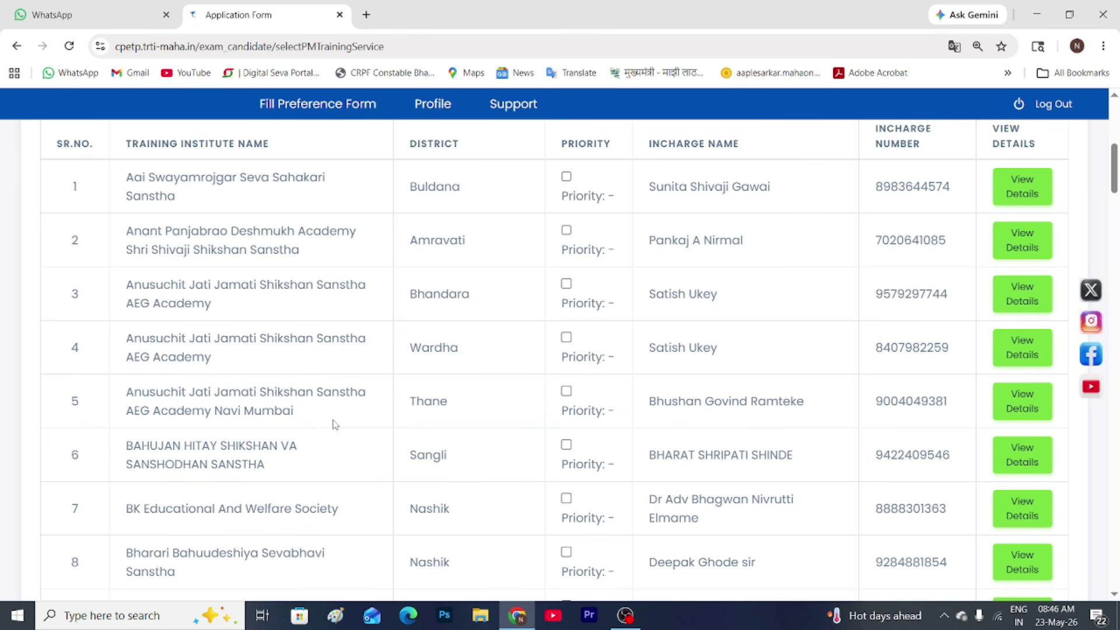
{"action": "scroll", "coordinate": [335, 425], "scroll_direction": "up", "scroll_amount": 1}
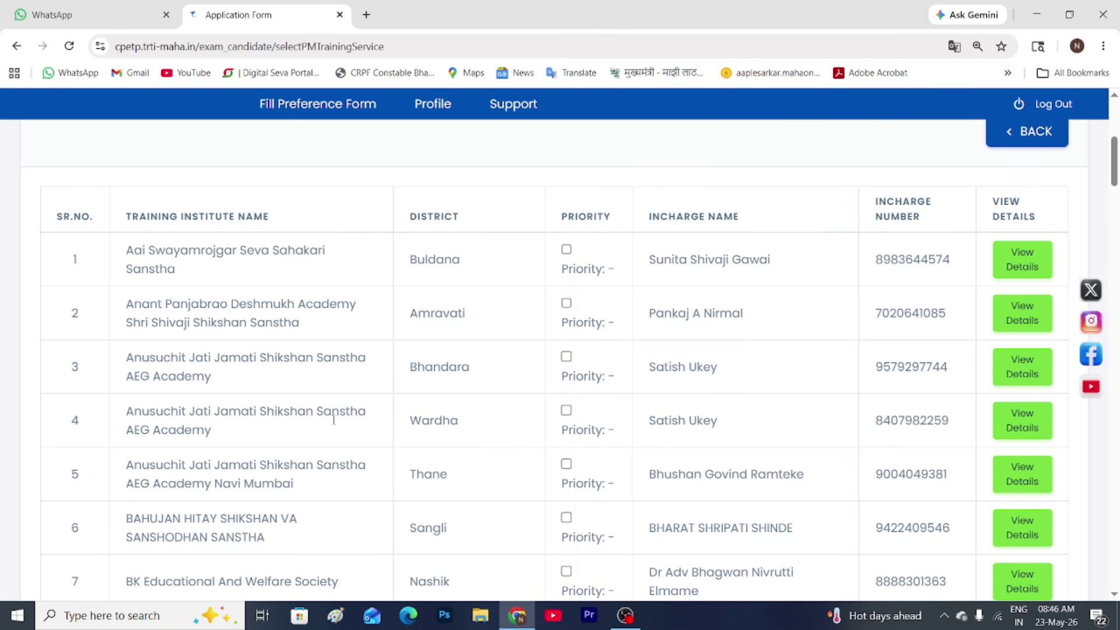
{"action": "scroll", "coordinate": [450, 579], "scroll_direction": "down", "scroll_amount": 3}
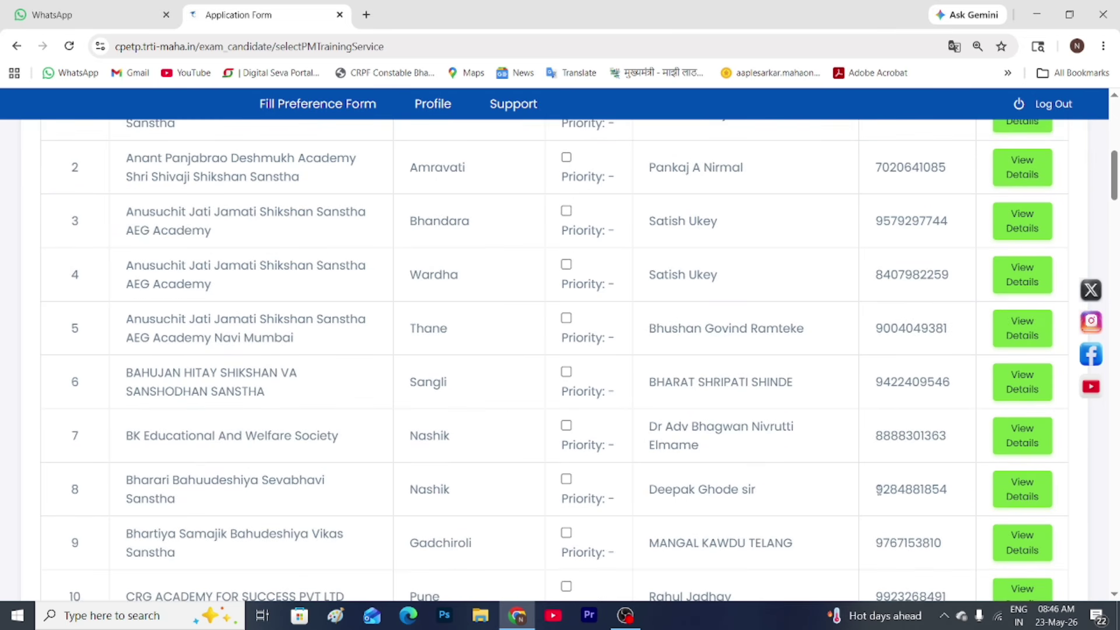
{"action": "left_click", "coordinate": [1038, 497]}
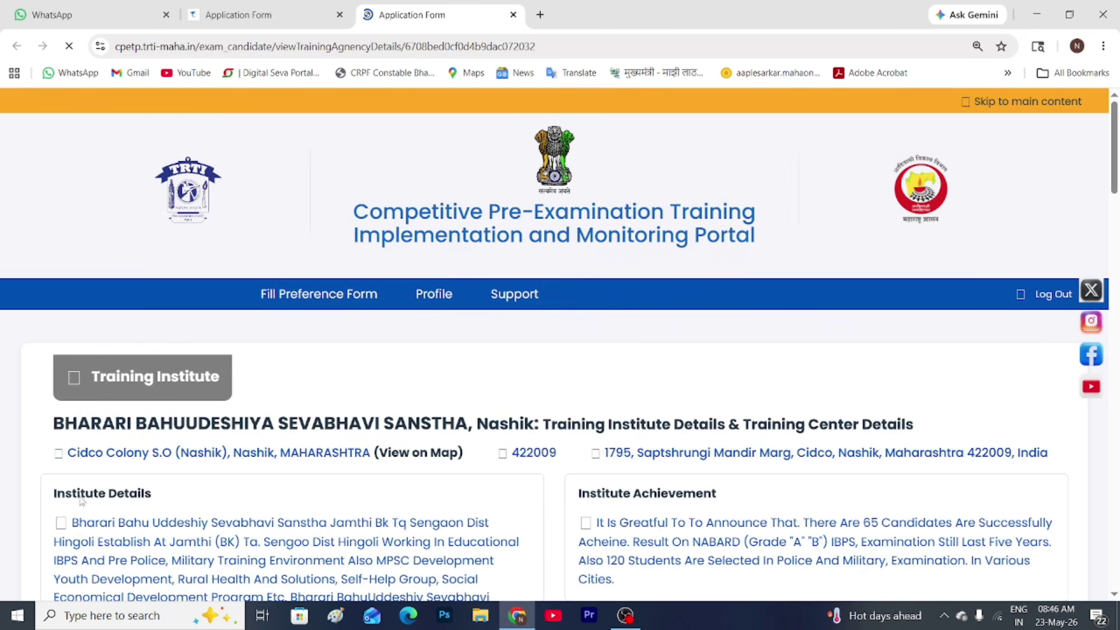
Step: Open the institute's location map, zoom into the pin, and switch to satellite with labels
{"action": "scroll", "coordinate": [344, 280], "scroll_direction": "down", "scroll_amount": 1}
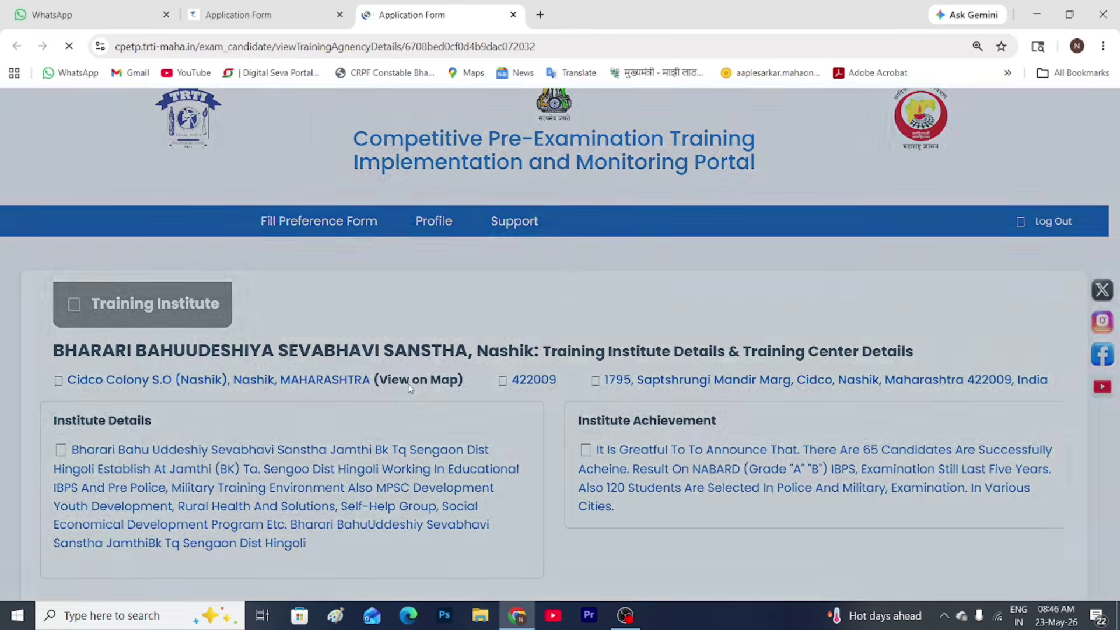
{"action": "left_click", "coordinate": [409, 381]}
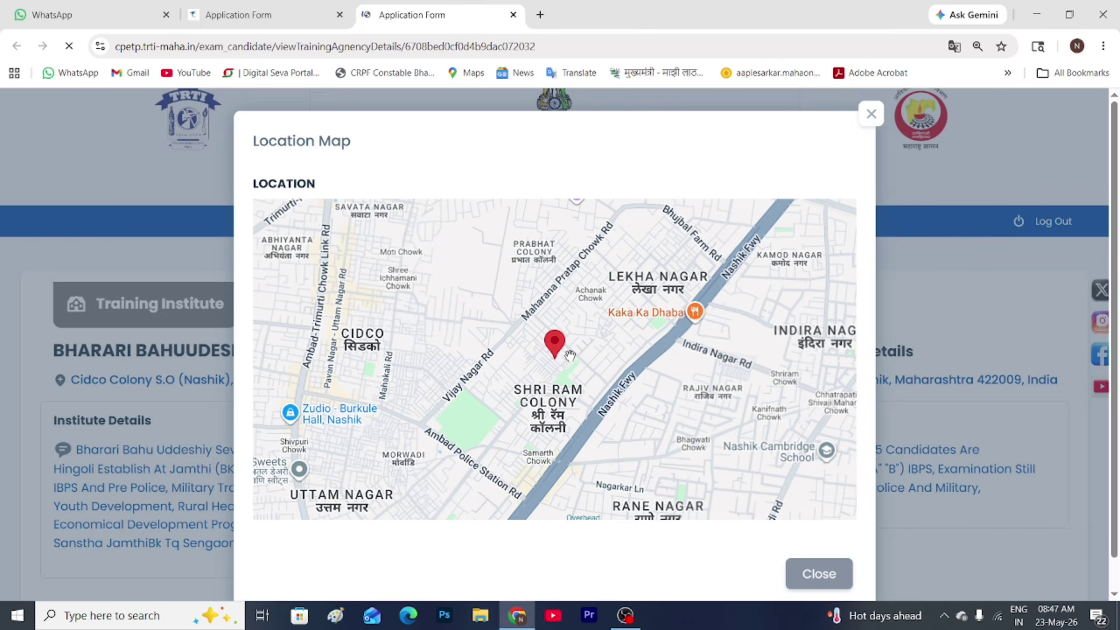
{"action": "scroll", "coordinate": [570, 357], "scroll_direction": "down", "scroll_amount": 2}
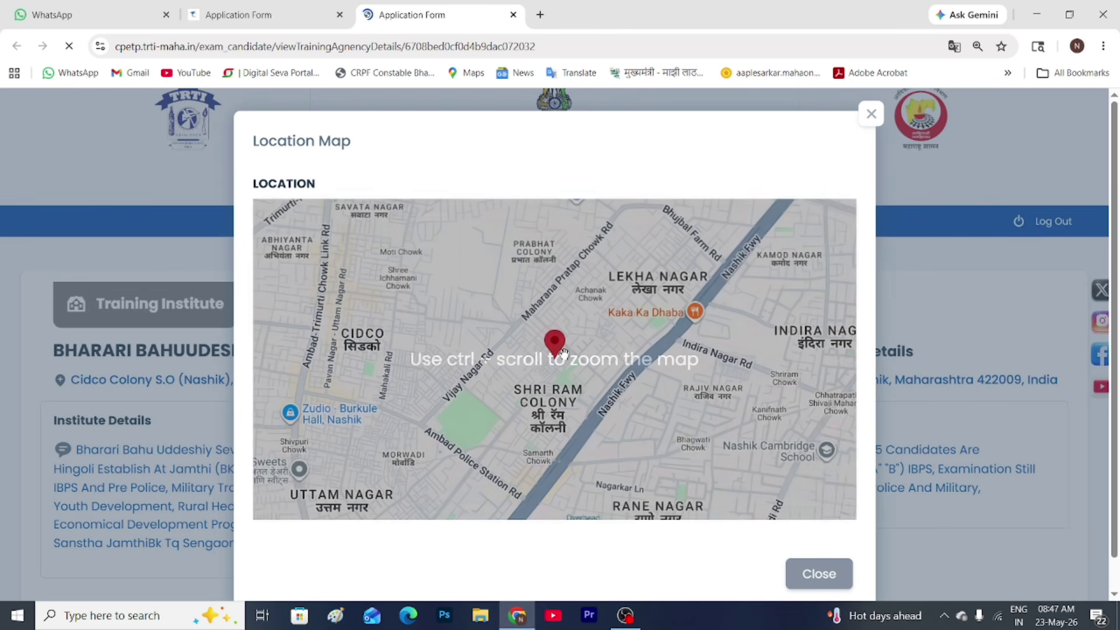
{"action": "key", "text": "ctrl+plus"}
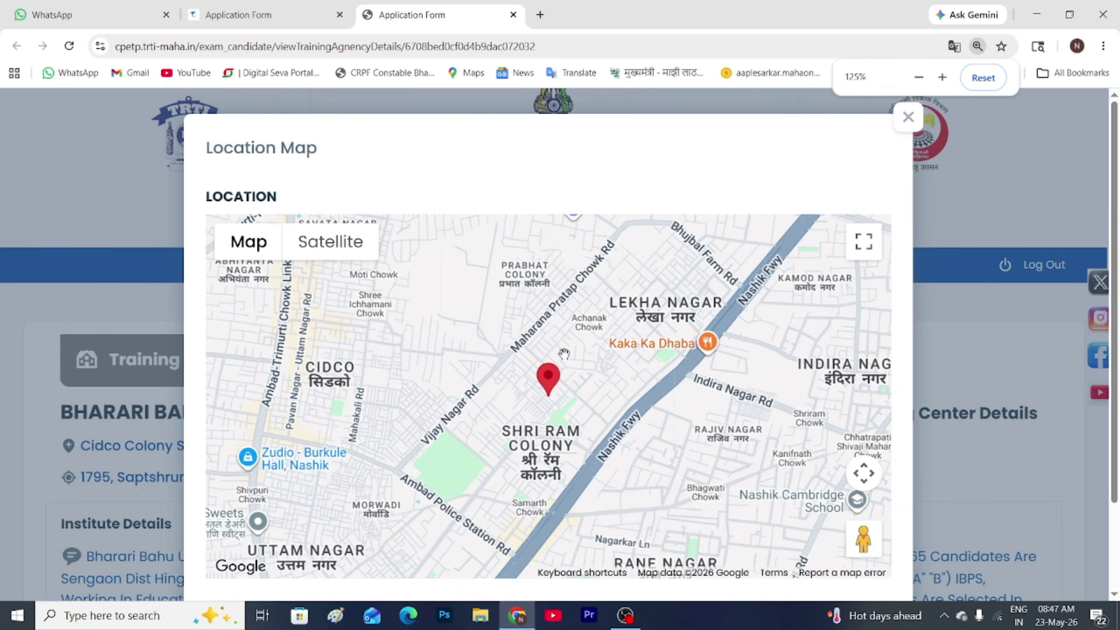
{"action": "scroll", "coordinate": [565, 349], "scroll_direction": "up", "scroll_amount": 5, "text": "ctrl"}
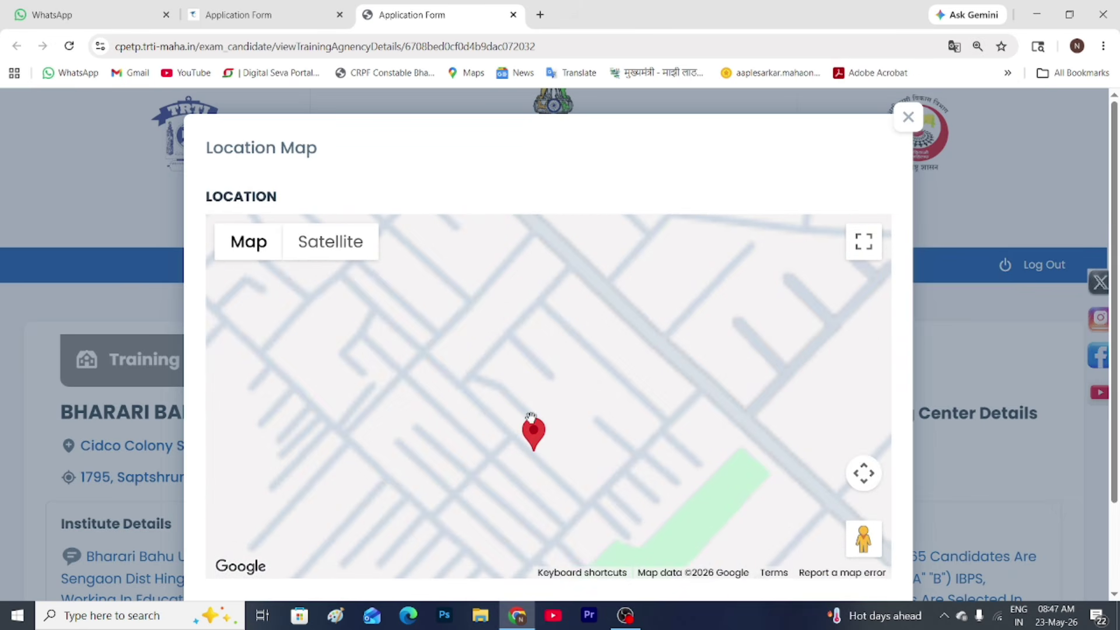
{"action": "left_click", "coordinate": [327, 248]}
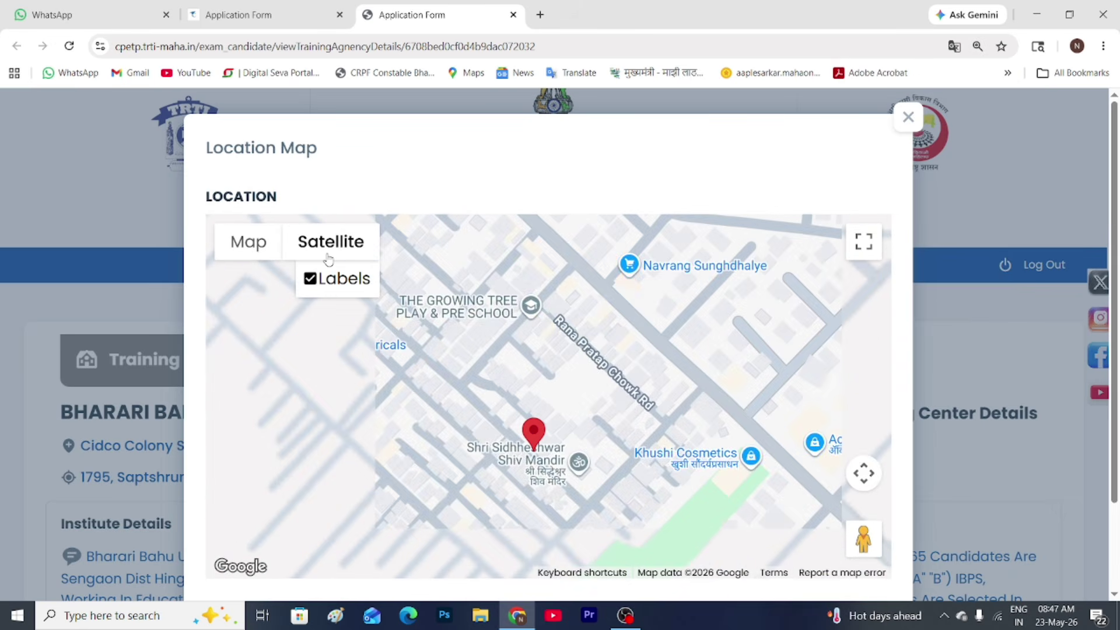
{"action": "left_click", "coordinate": [341, 289]}
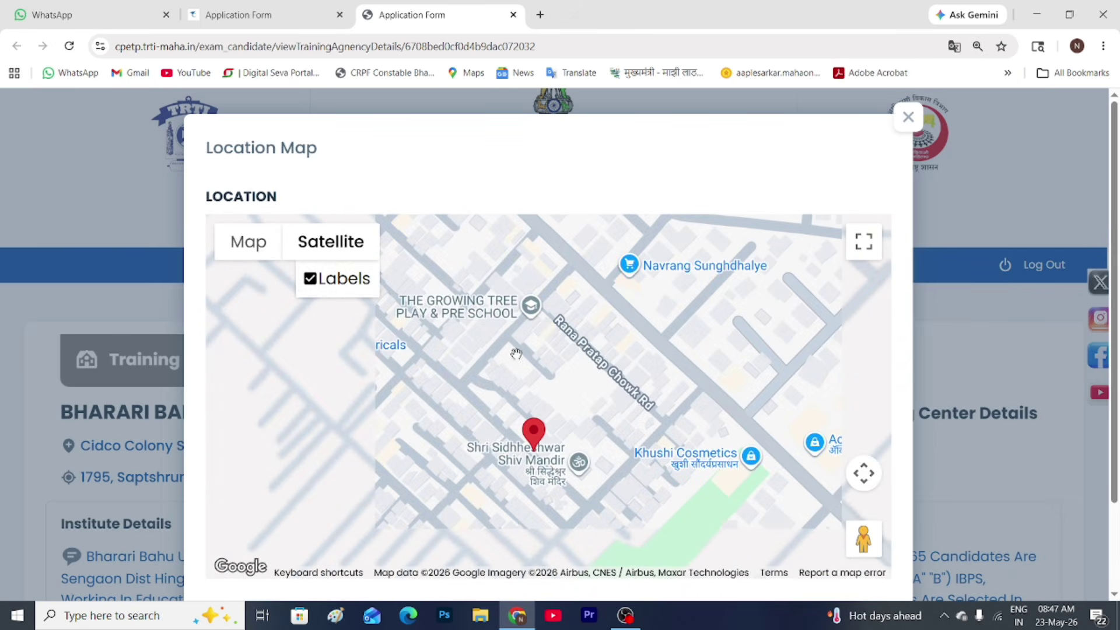
{"action": "scroll", "coordinate": [516, 354], "scroll_direction": "down", "scroll_amount": 1}
Step: Close the map tab and tick BK Educational And Welfare Society (1) and Bharari Bahuudeshiya Sevabhavi Sanstha (2)
{"action": "scroll", "coordinate": [579, 346], "scroll_direction": "up", "scroll_amount": 1}
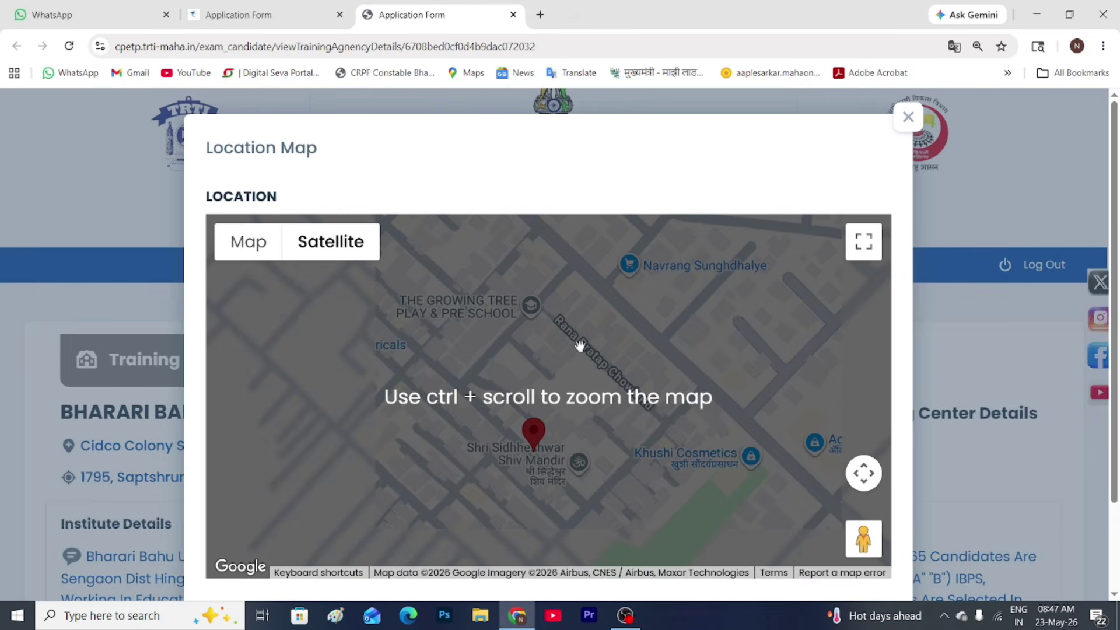
{"action": "key", "text": "ctrl+w"}
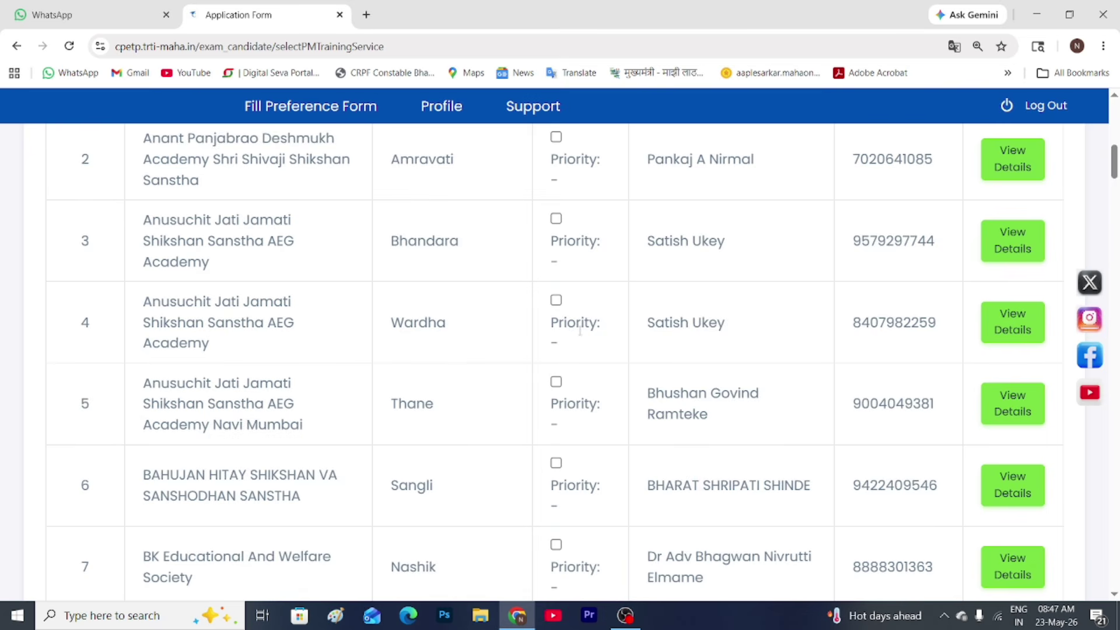
{"action": "scroll", "coordinate": [578, 331], "scroll_direction": "down", "scroll_amount": 1}
{"action": "scroll", "coordinate": [576, 330], "scroll_direction": "down", "scroll_amount": 1}
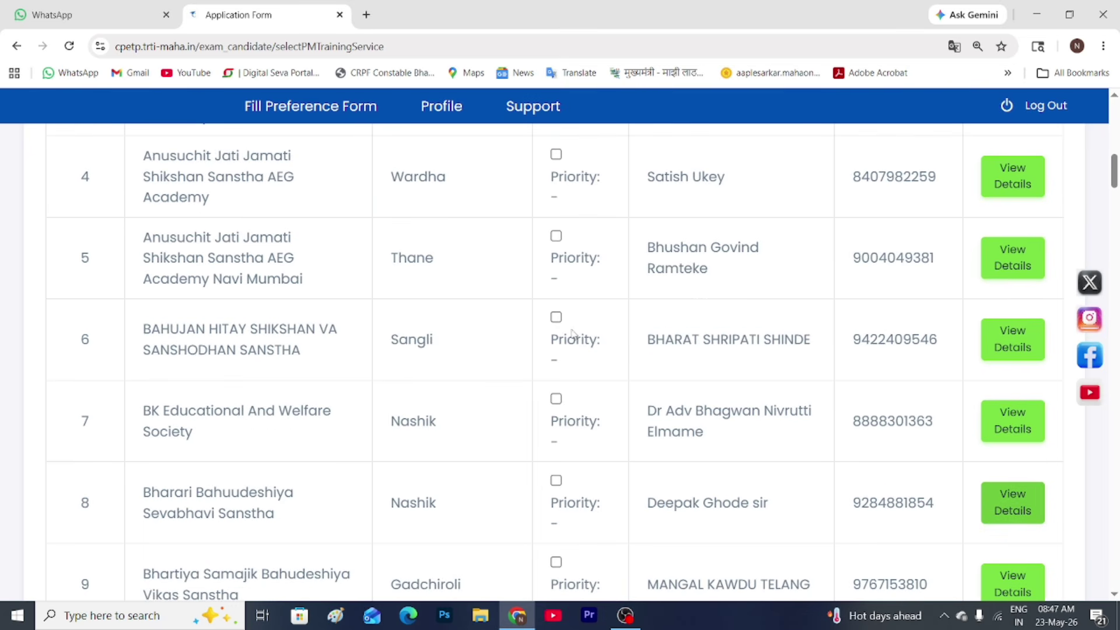
{"action": "left_click", "coordinate": [555, 400]}
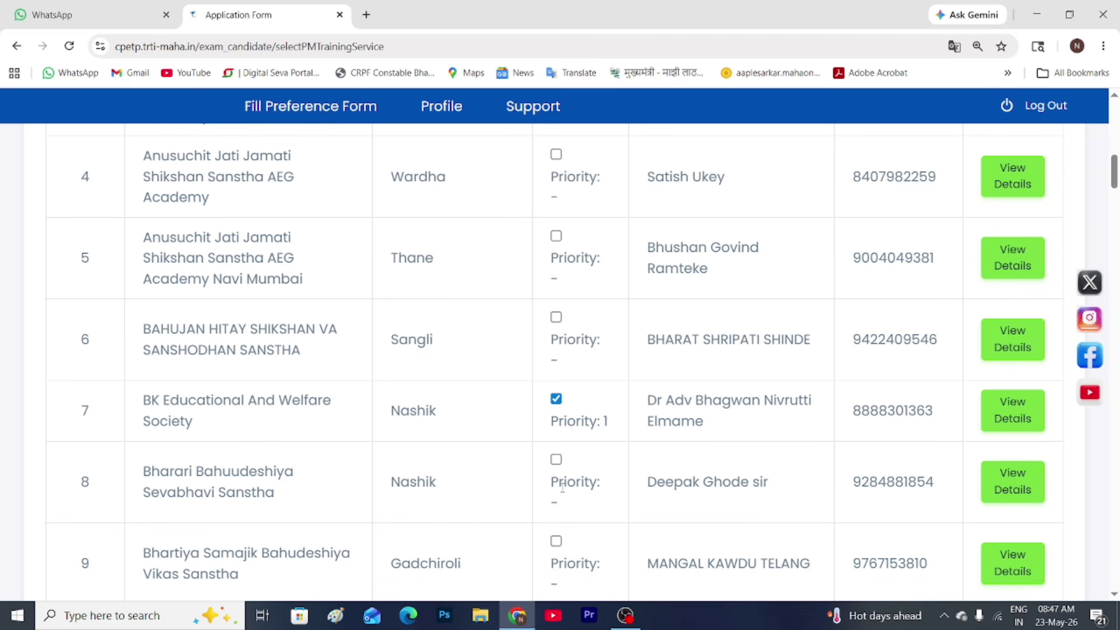
{"action": "left_click", "coordinate": [556, 461]}
Step: Tick PRATHAM FOUNDATION (3), Infinity Academy Nashik (4) and Param Skills Training I Pvt Ltd (5)
{"action": "scroll", "coordinate": [570, 467], "scroll_direction": "down", "scroll_amount": 8}
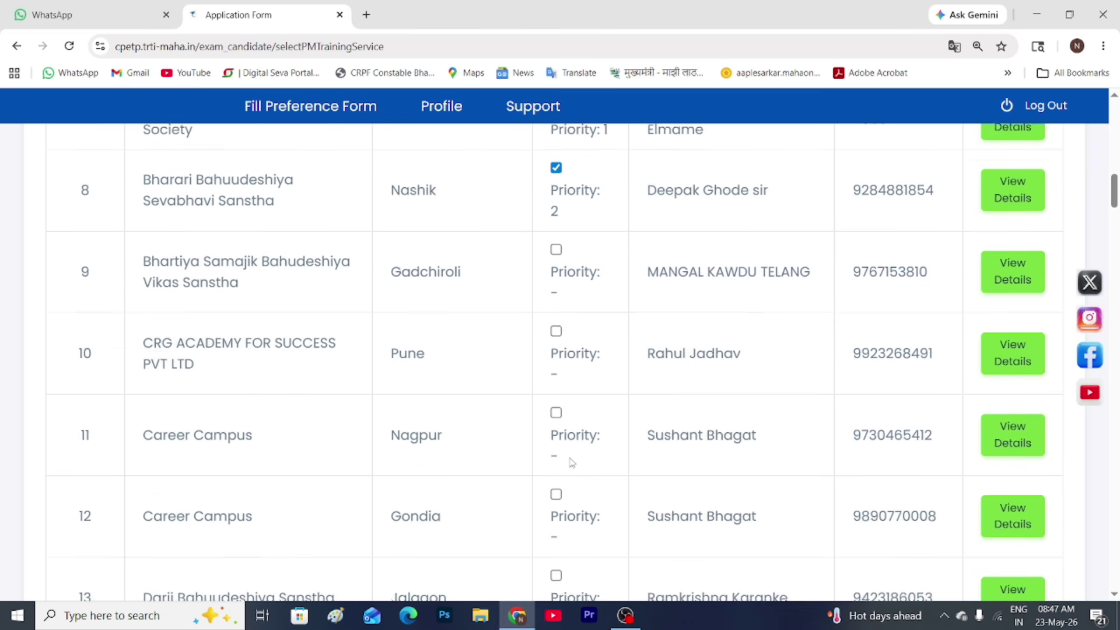
{"action": "scroll", "coordinate": [570, 456], "scroll_direction": "down", "scroll_amount": 9}
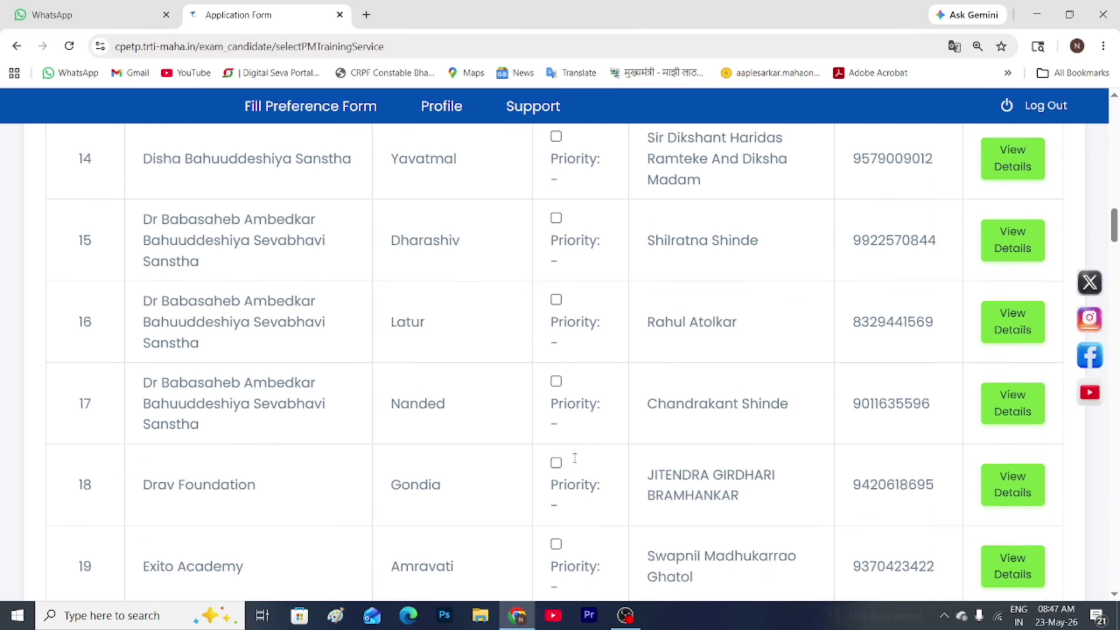
{"action": "scroll", "coordinate": [573, 458], "scroll_direction": "down", "scroll_amount": 7}
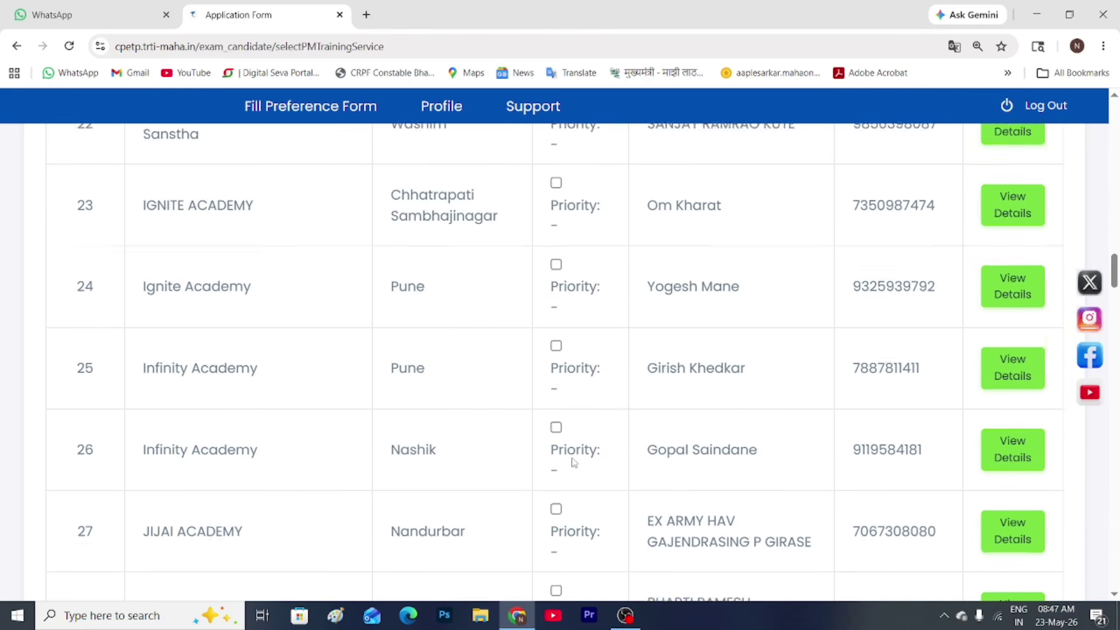
{"action": "scroll", "coordinate": [604, 482], "scroll_direction": "down", "scroll_amount": 7}
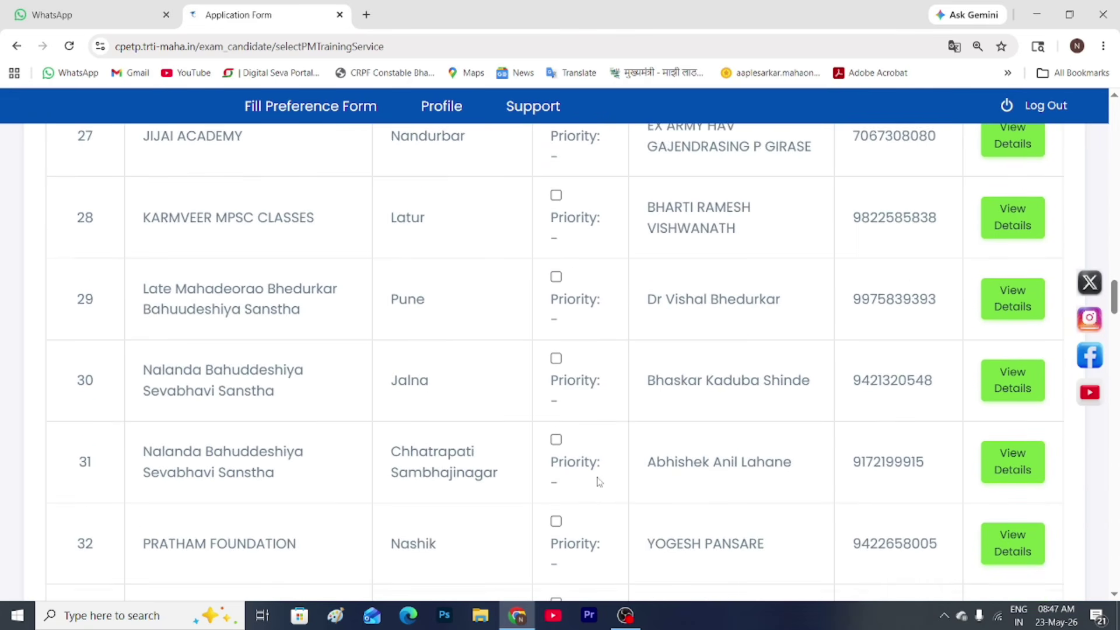
{"action": "left_click", "coordinate": [556, 375]}
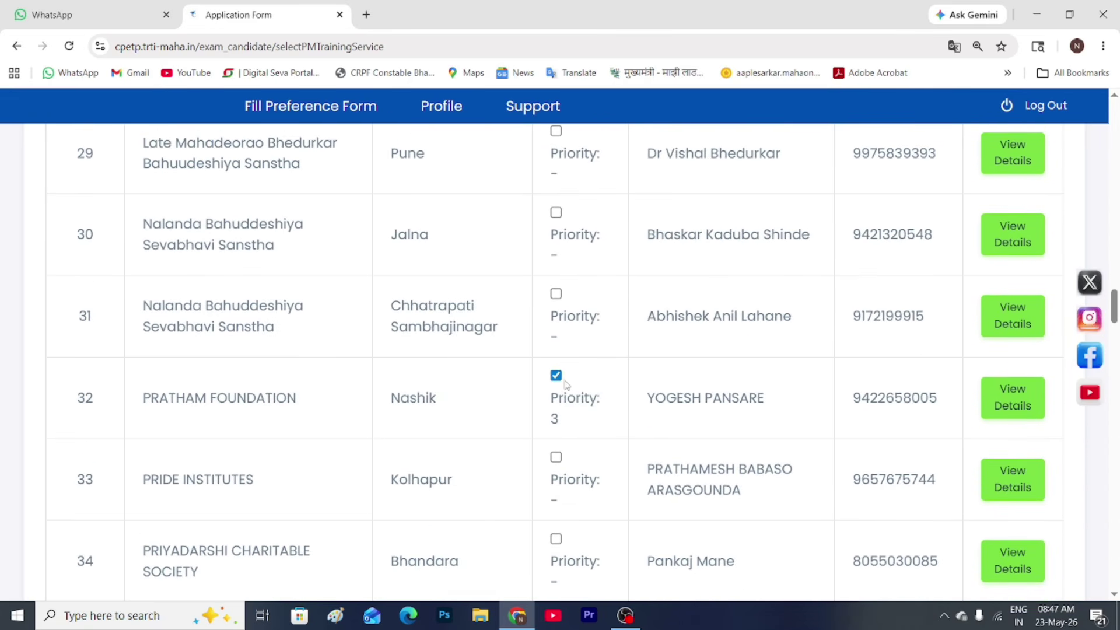
{"action": "scroll", "coordinate": [562, 381], "scroll_direction": "up", "scroll_amount": 5}
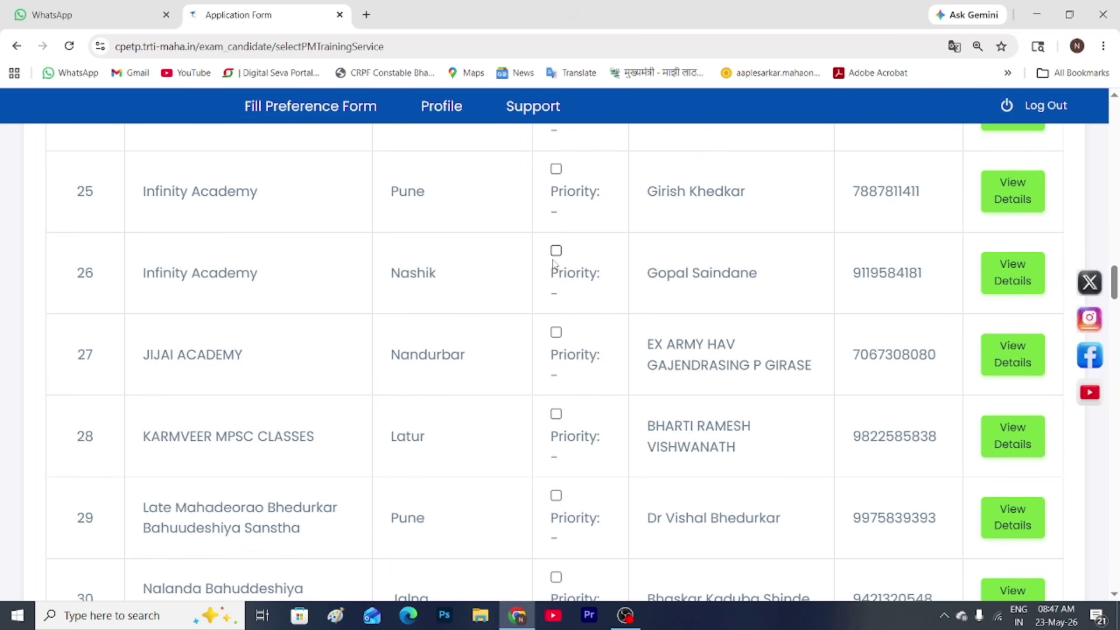
{"action": "left_click", "coordinate": [556, 250]}
{"action": "scroll", "coordinate": [617, 257], "scroll_direction": "down", "scroll_amount": 7}
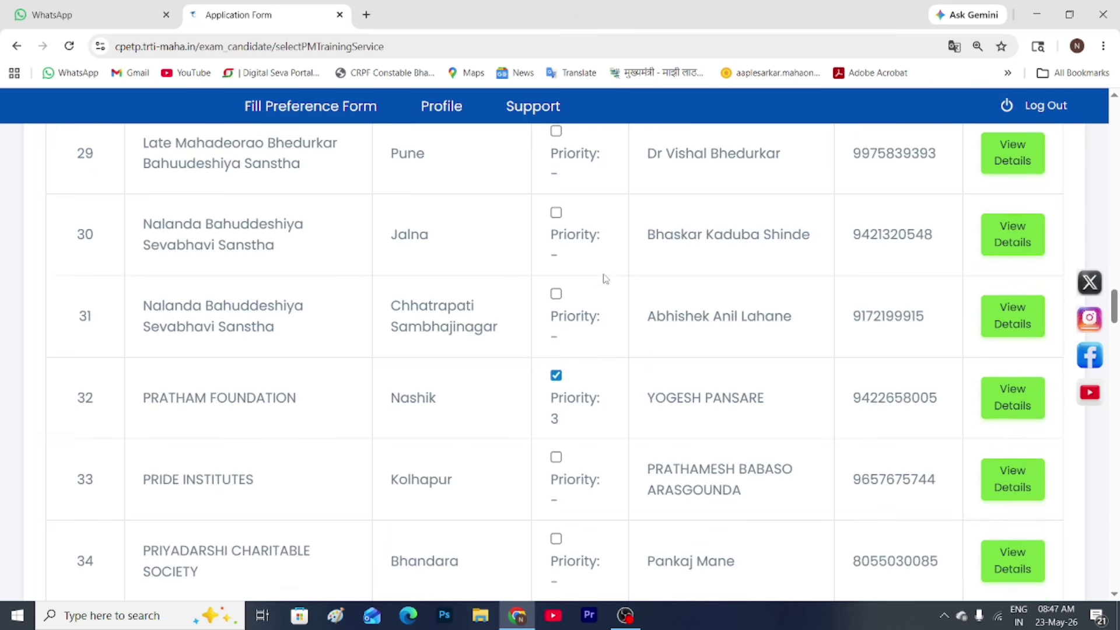
{"action": "scroll", "coordinate": [605, 279], "scroll_direction": "down", "scroll_amount": 4}
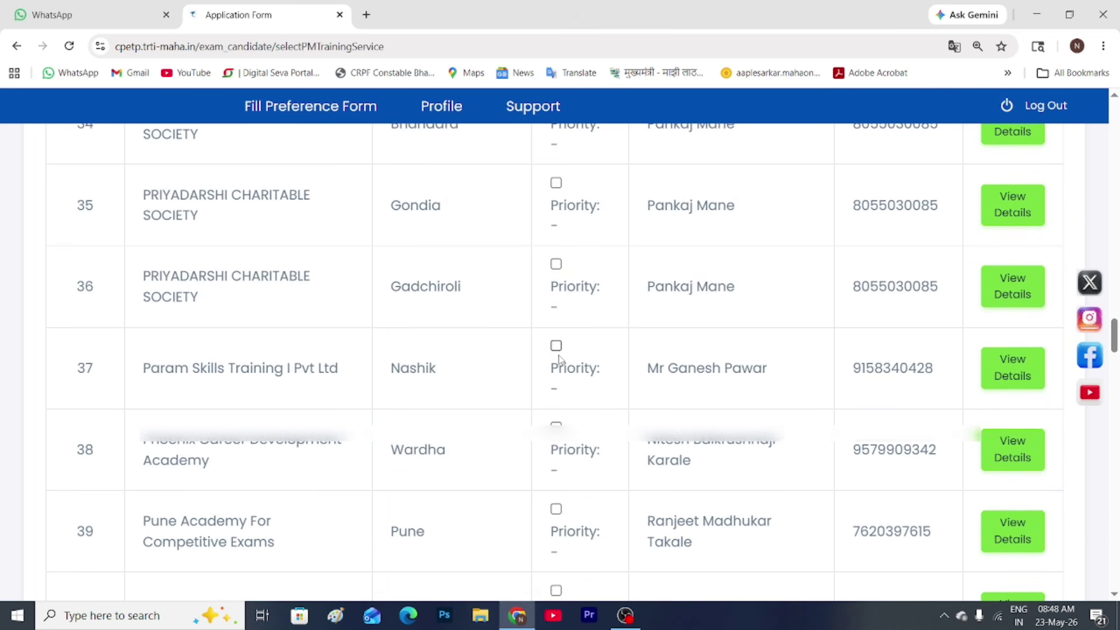
{"action": "left_click", "coordinate": [556, 346]}
{"action": "scroll", "coordinate": [600, 509], "scroll_direction": "down", "scroll_amount": 1}
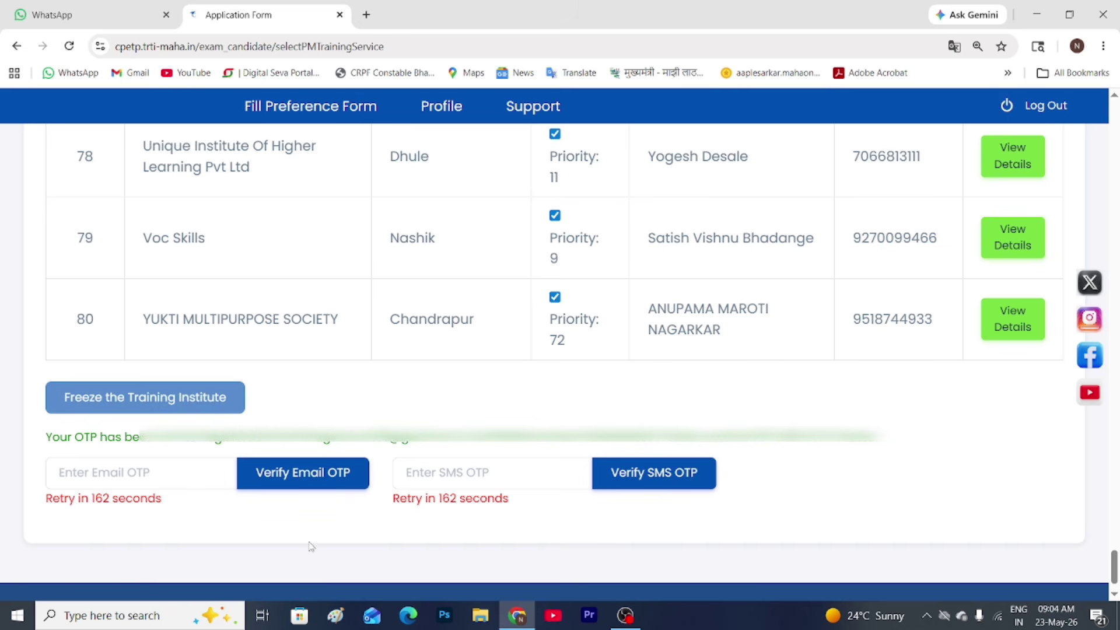
Step: Enter the SMS one-time code and verify the mobile number
{"action": "left_click", "coordinate": [425, 479]}
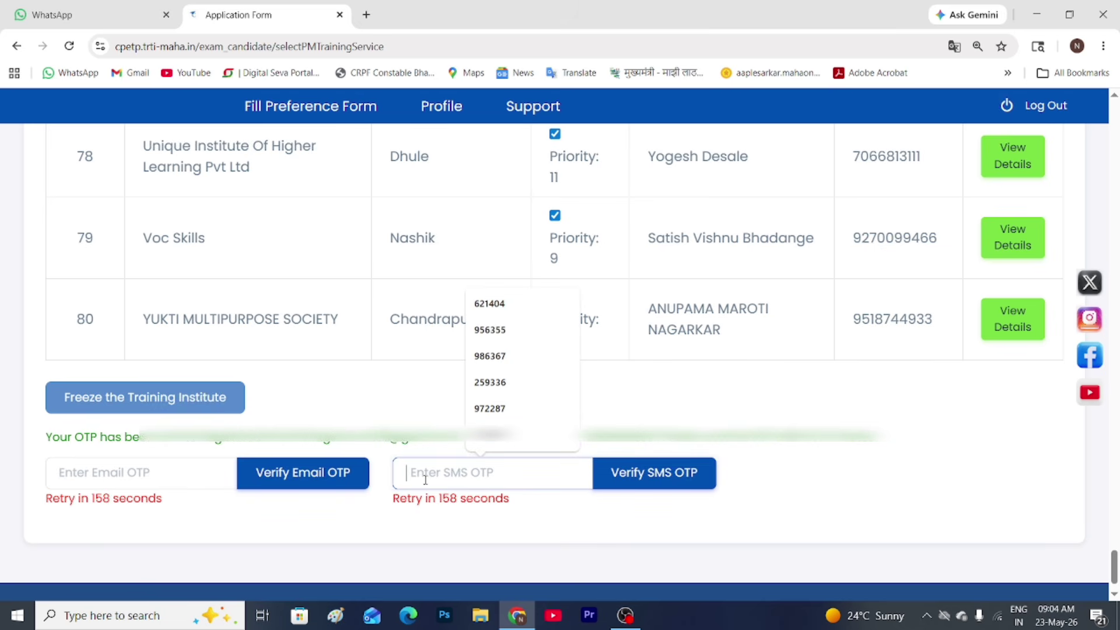
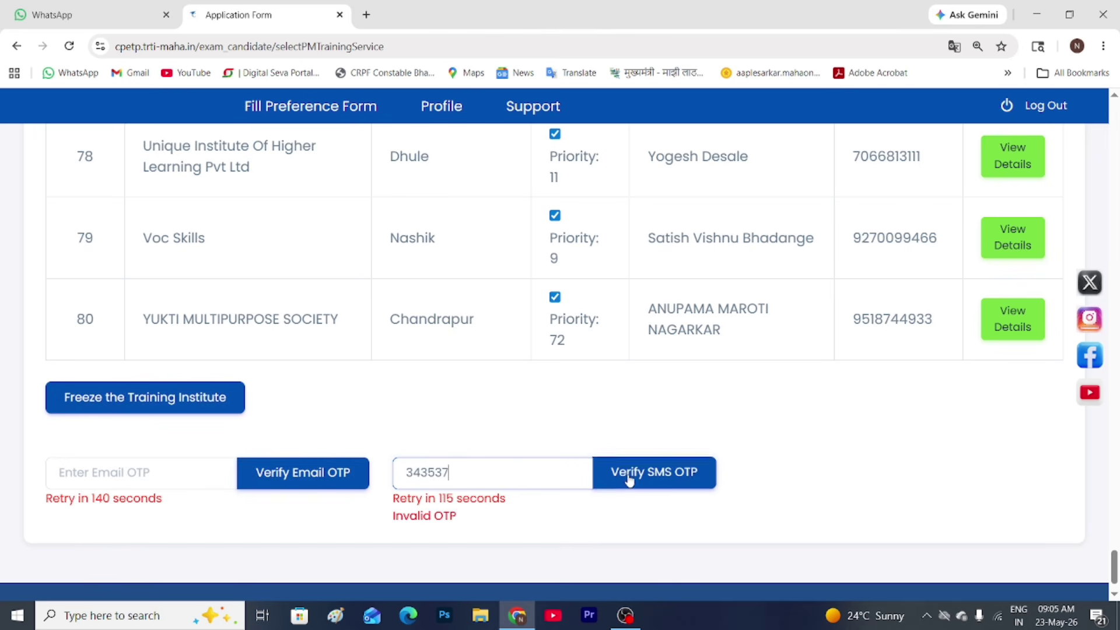
{"action": "left_click", "coordinate": [630, 473]}
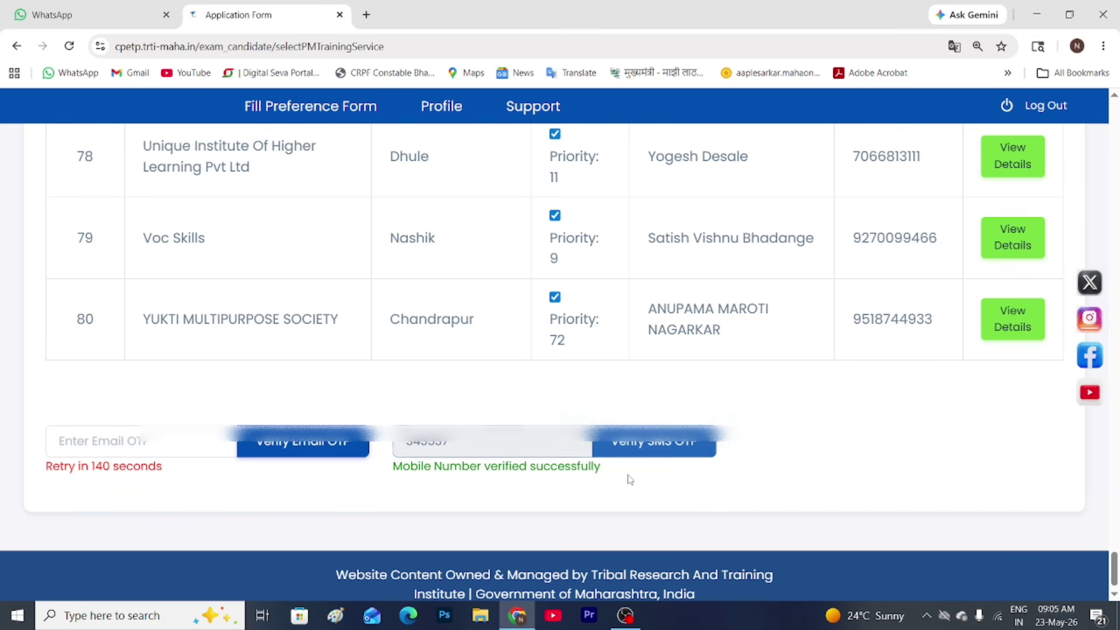
Step: Enter the e-mail one-time code and verify the e-mail address
{"action": "left_click", "coordinate": [176, 432]}
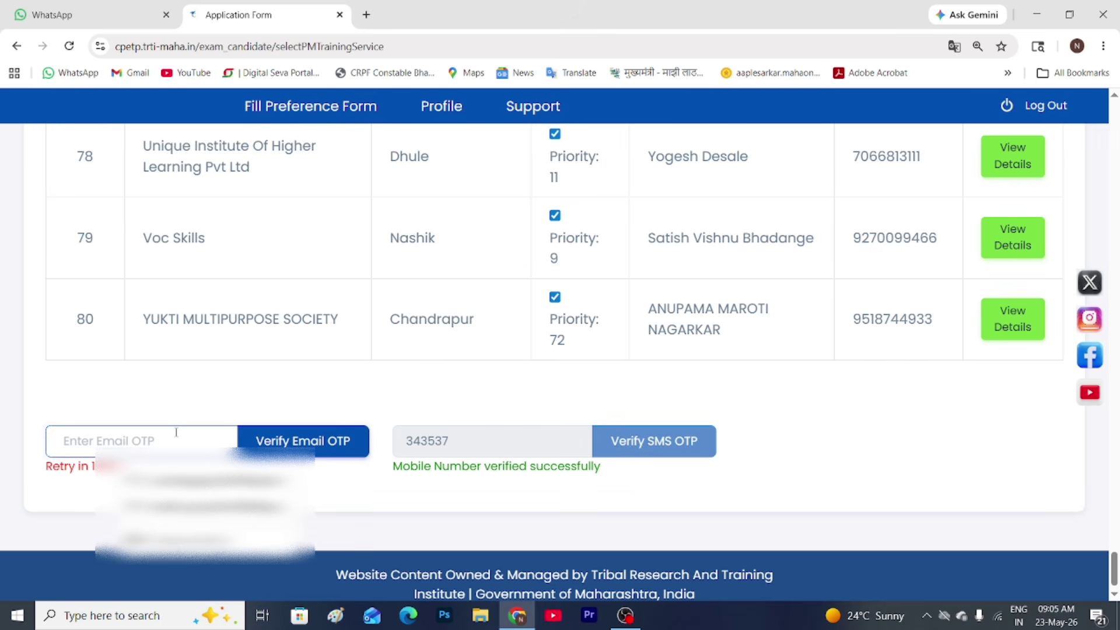
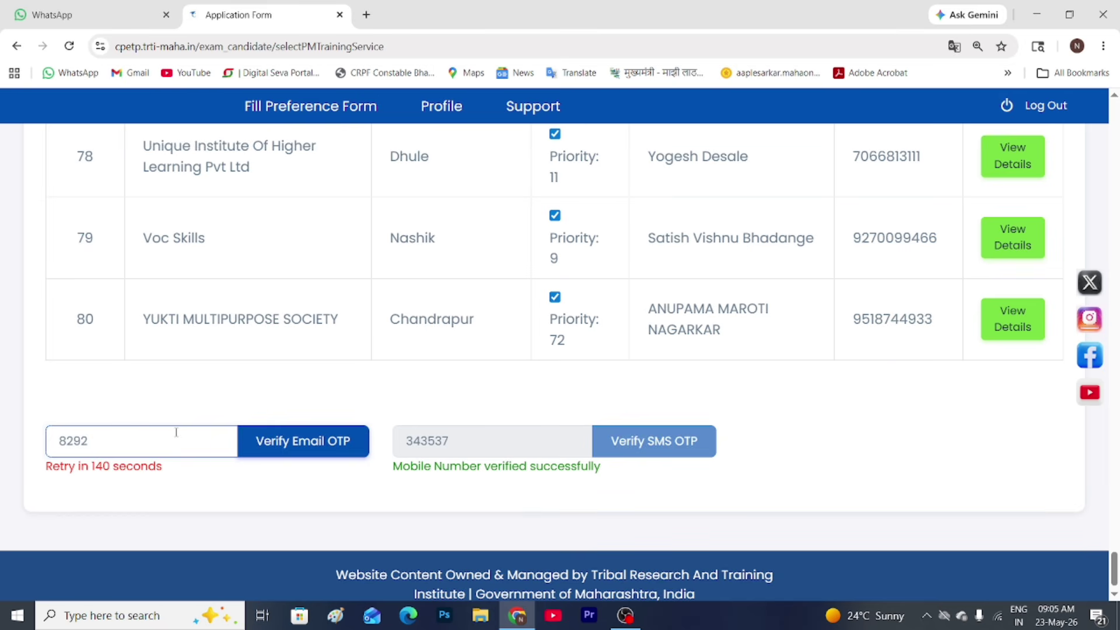
{"action": "left_click", "coordinate": [272, 442]}
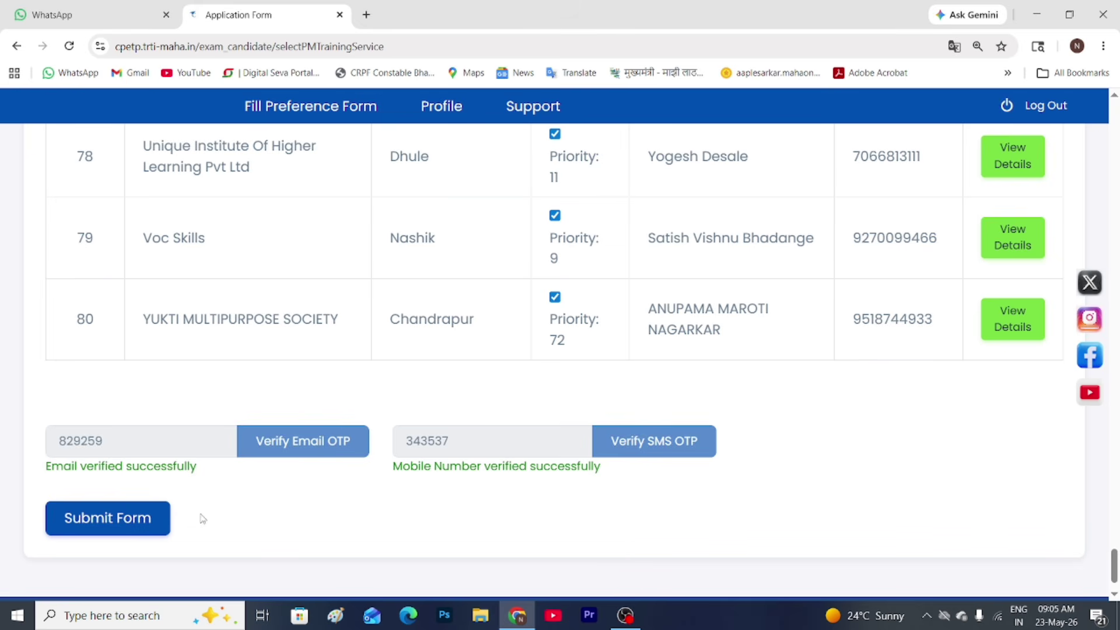
Step: Submit the preference form and confirm freezing the training institute priorities
{"action": "left_click", "coordinate": [143, 525]}
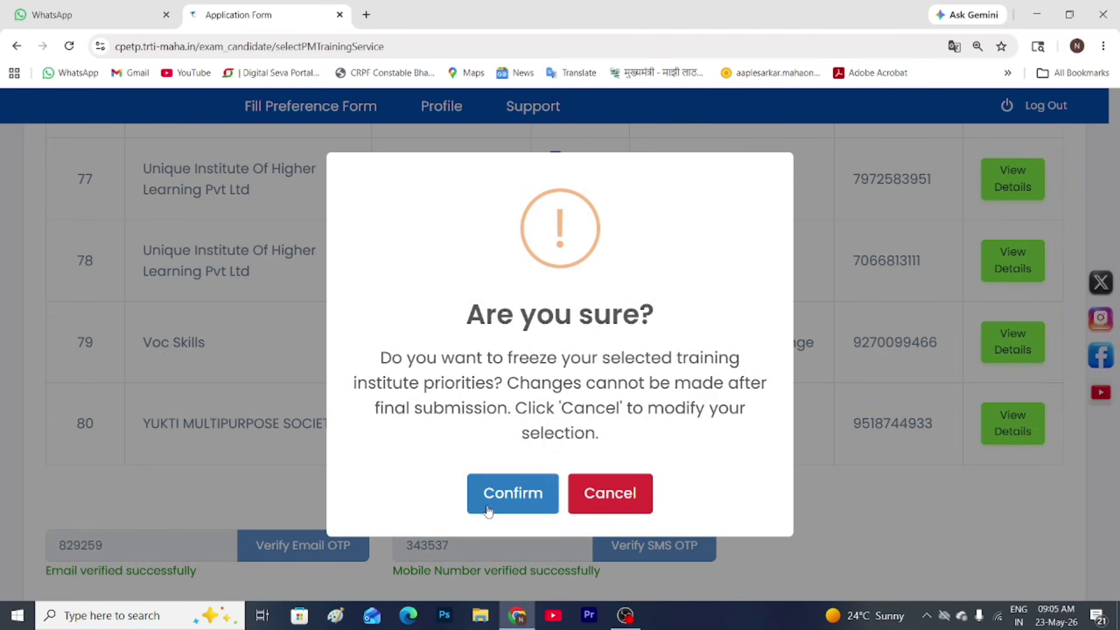
{"action": "left_click", "coordinate": [500, 495]}
{"action": "scroll", "coordinate": [486, 508], "scroll_direction": "down", "scroll_amount": 3}
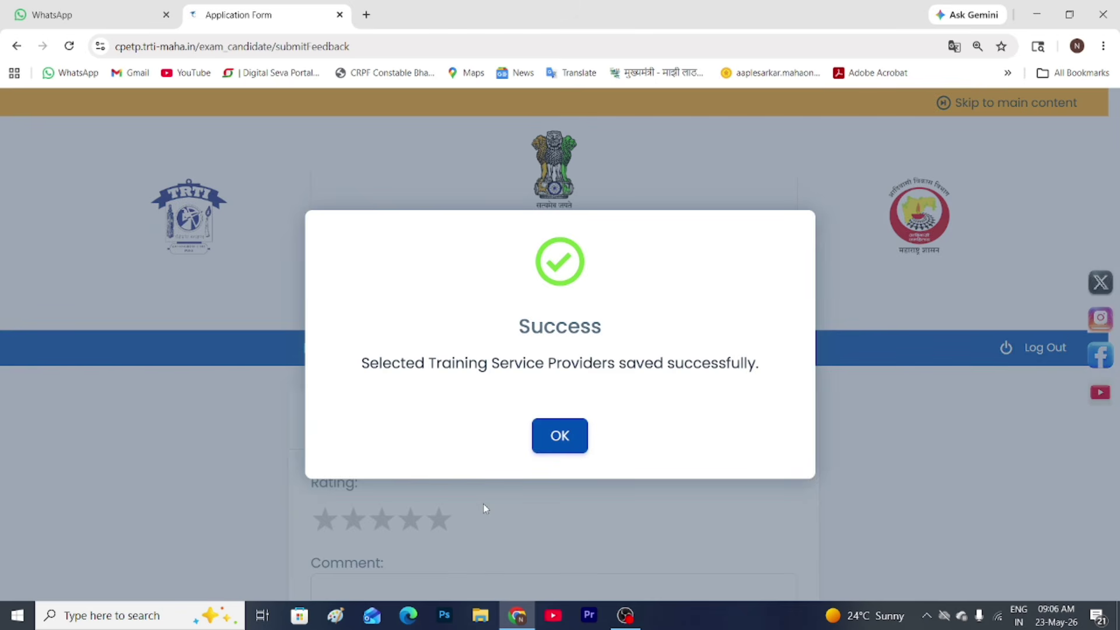
Step: Dismiss the saved message and submit five-star feedback with the comment 'nice'
{"action": "left_click", "coordinate": [560, 432]}
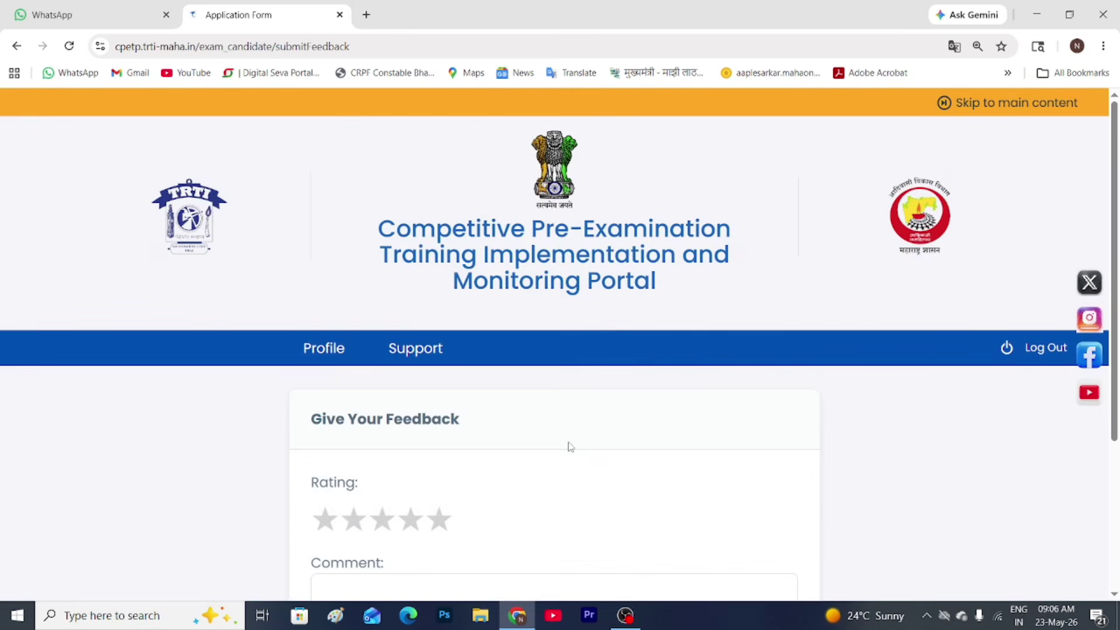
{"action": "scroll", "coordinate": [570, 448], "scroll_direction": "down", "scroll_amount": 3}
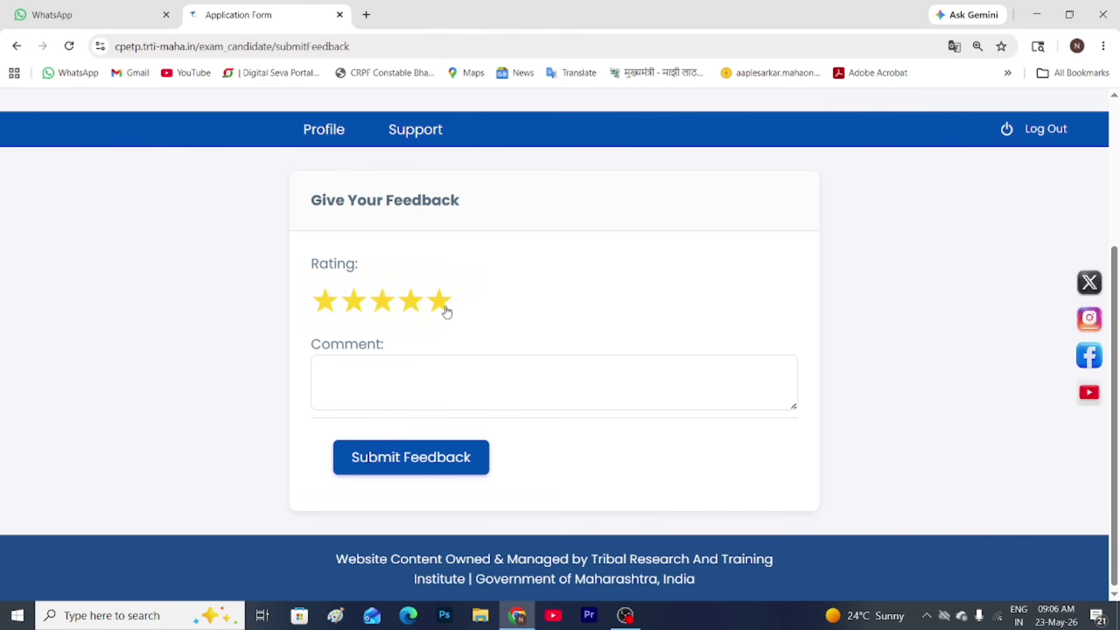
{"action": "left_click", "coordinate": [445, 307]}
{"action": "left_click", "coordinate": [410, 386]}
{"action": "left_click", "coordinate": [397, 463]}
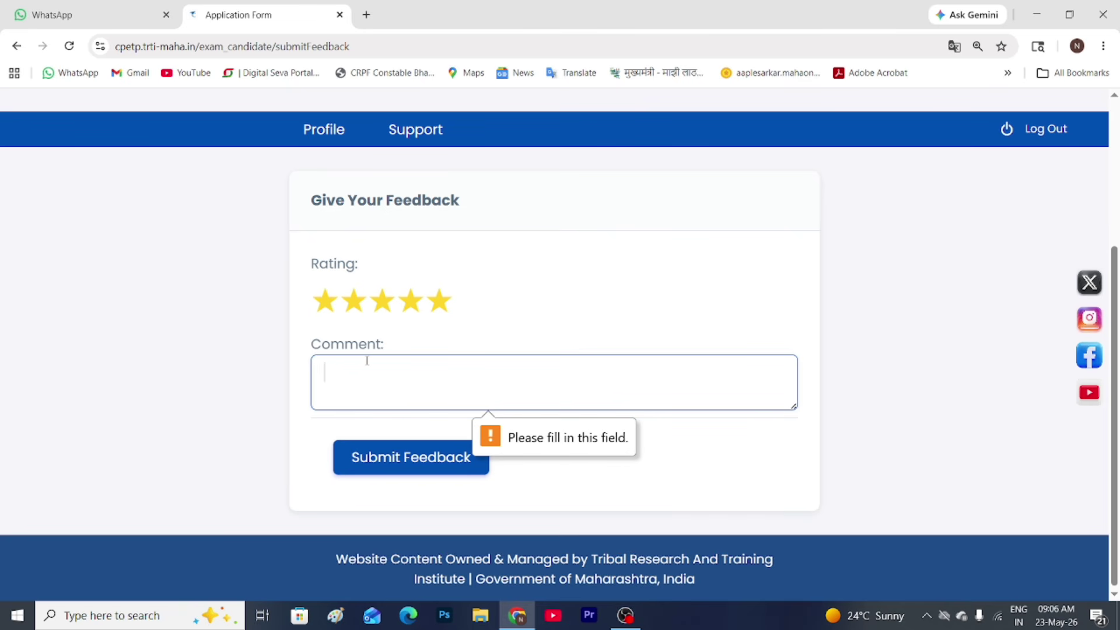
{"action": "type", "text": "nice"}
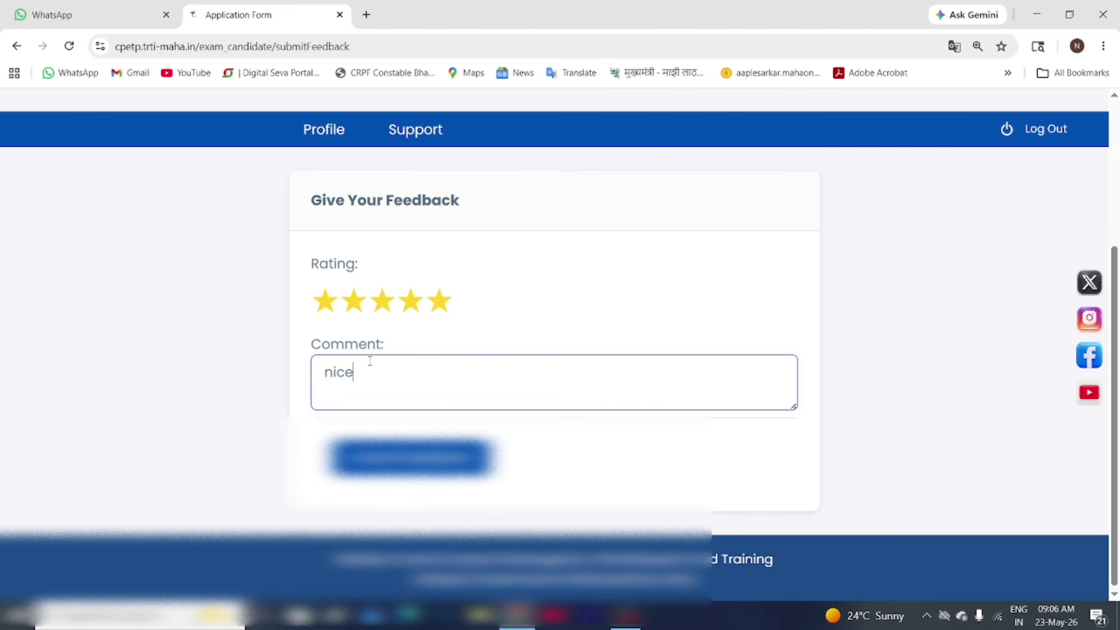
{"action": "left_click", "coordinate": [412, 458]}
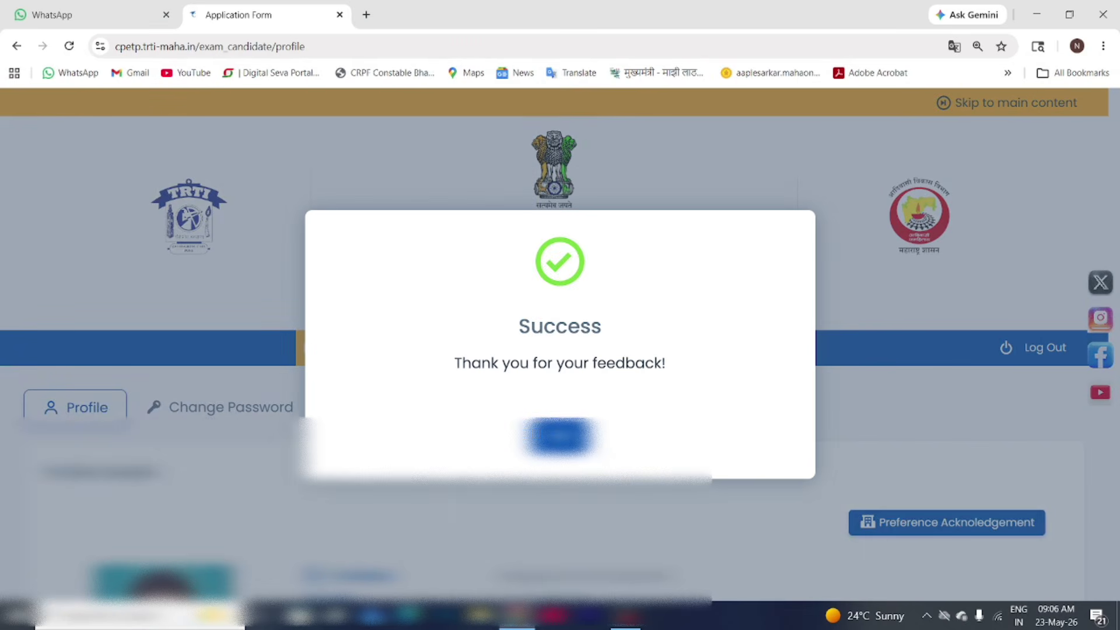
Step: Dismiss the thank-you message and open the Preference Acknowledgement receipt PDF
{"action": "left_click", "coordinate": [560, 435]}
{"action": "scroll", "coordinate": [878, 344], "scroll_direction": "down", "scroll_amount": 2}
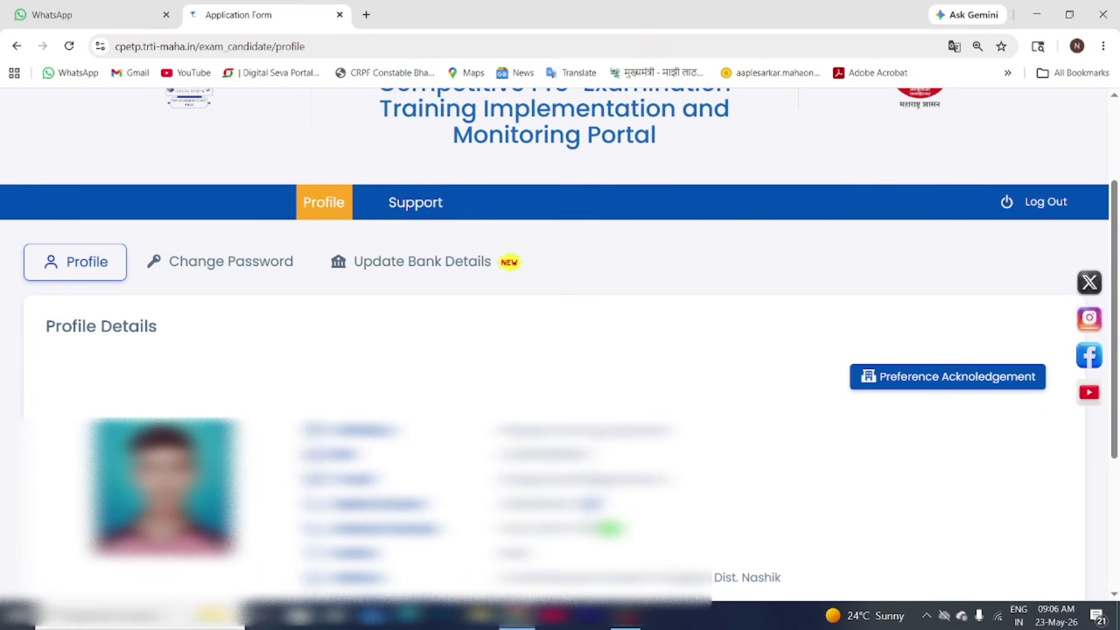
{"action": "left_click", "coordinate": [947, 377]}
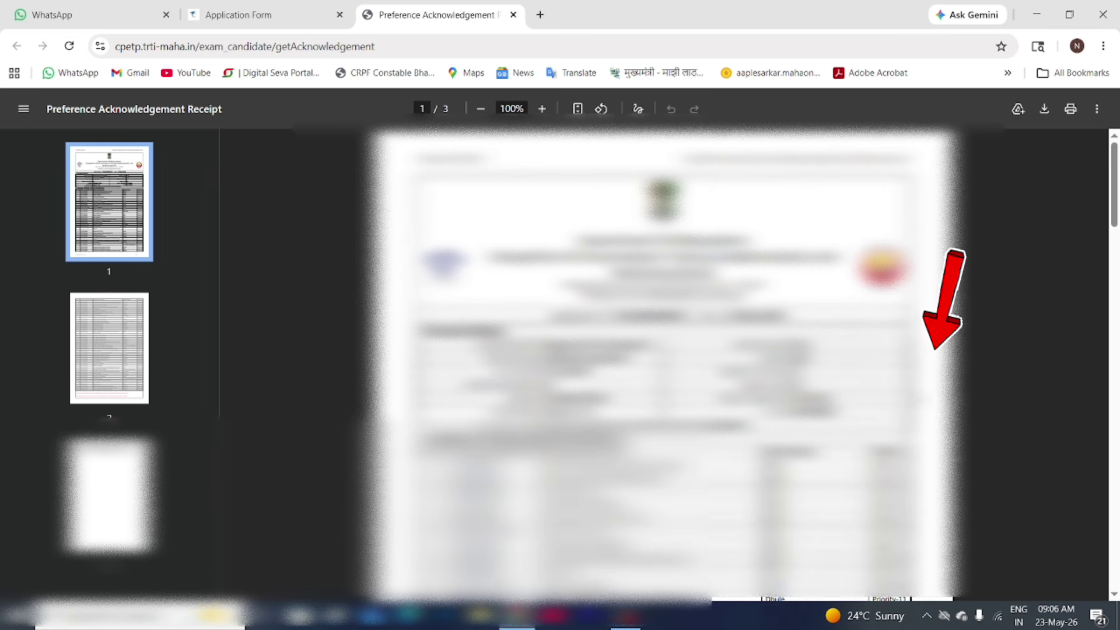